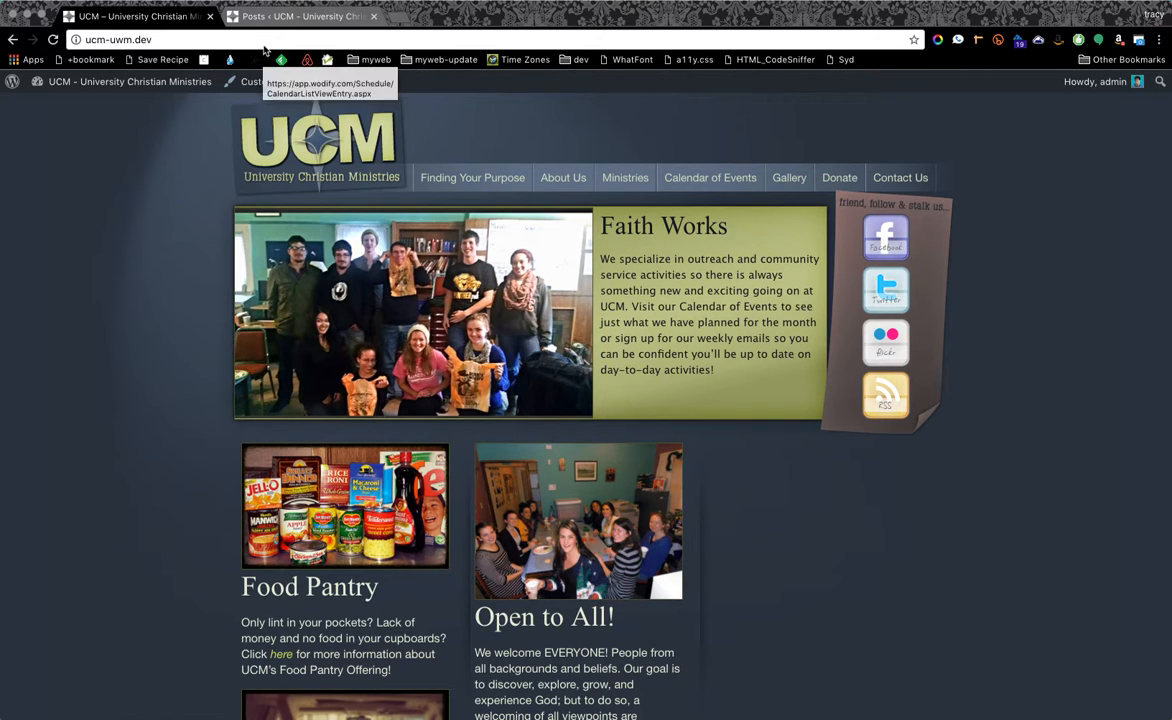
Compare the titles and categories in the admin posts list with the content blocks on the site's homepage.
{"action": "left_click", "coordinate": [273, 17]}
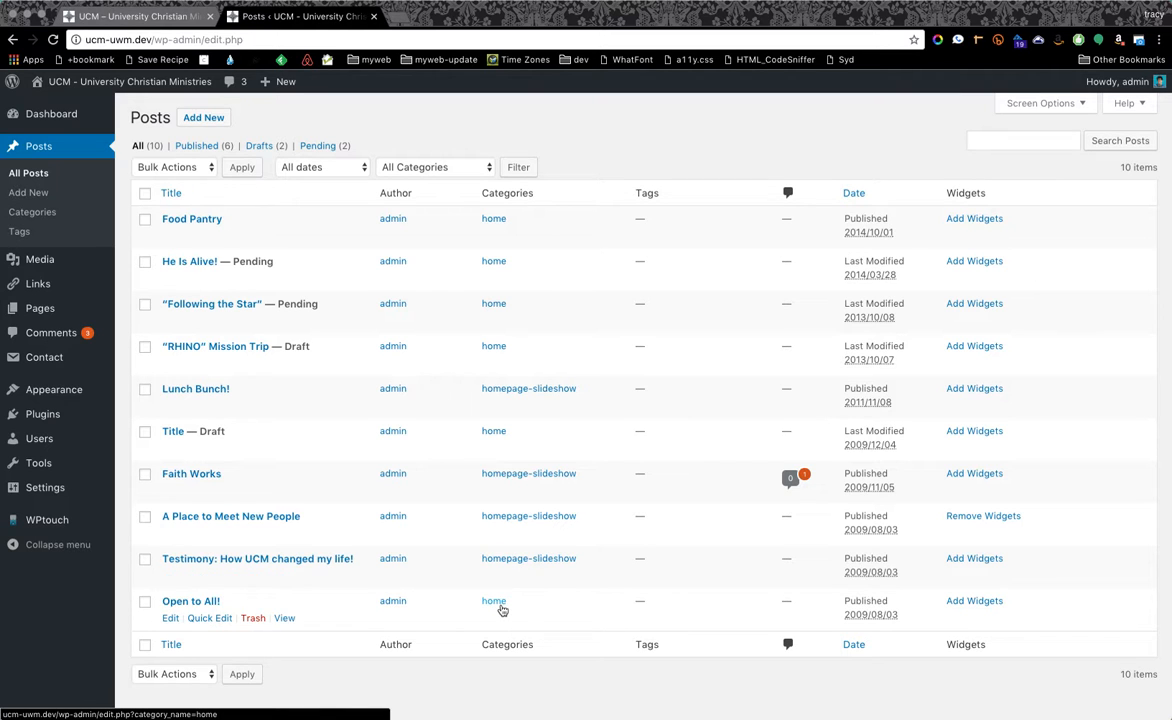
{"action": "left_click", "coordinate": [158, 24]}
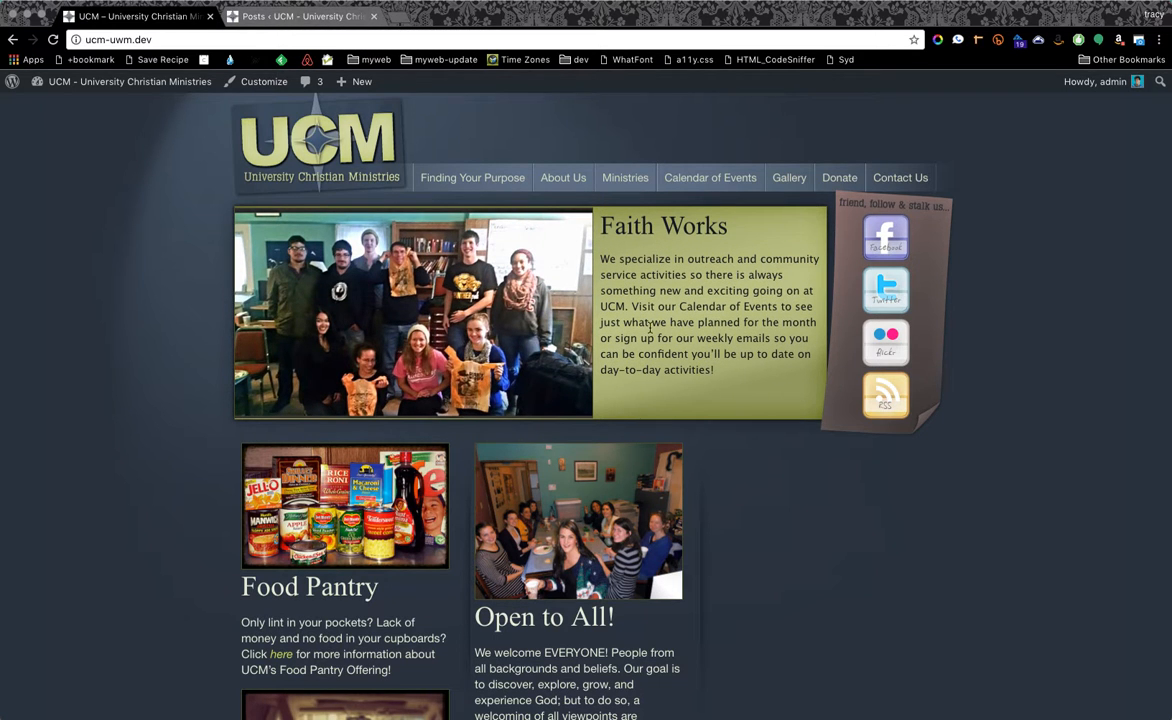
{"action": "key", "text": "ctrl+Tab"}
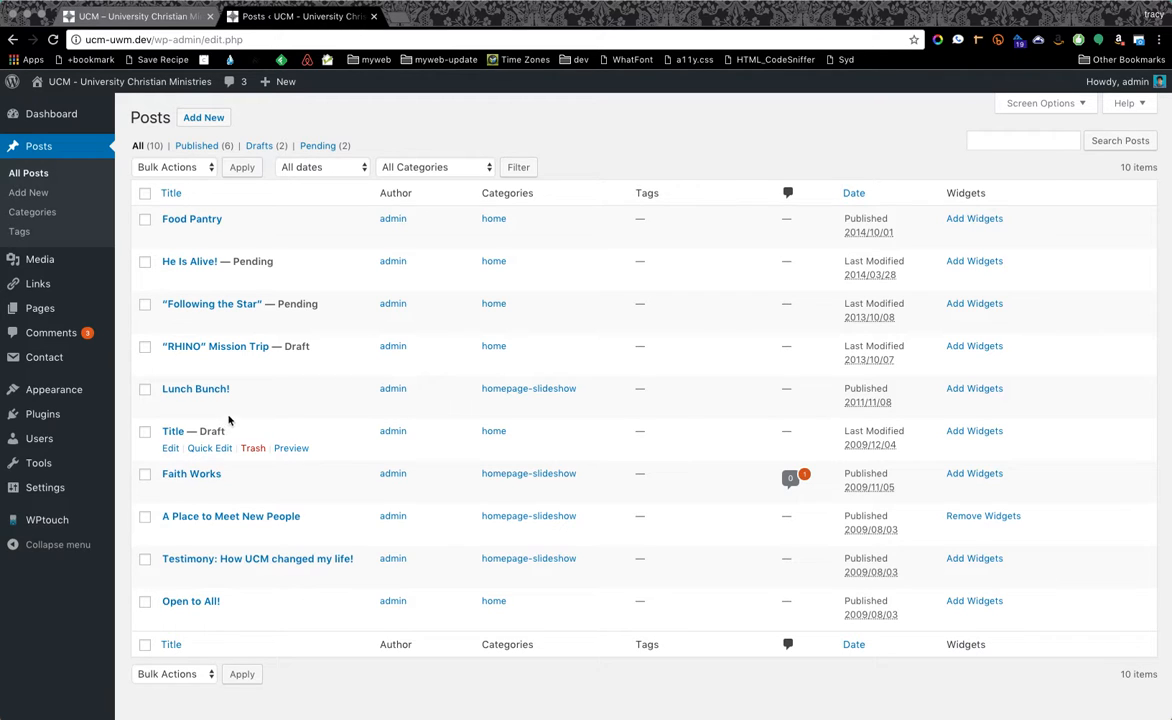
Open the "Lunch Bunch!" post and remove the extra space in "Delicious homemade" using the suggested correction.
{"action": "left_click", "coordinate": [201, 389]}
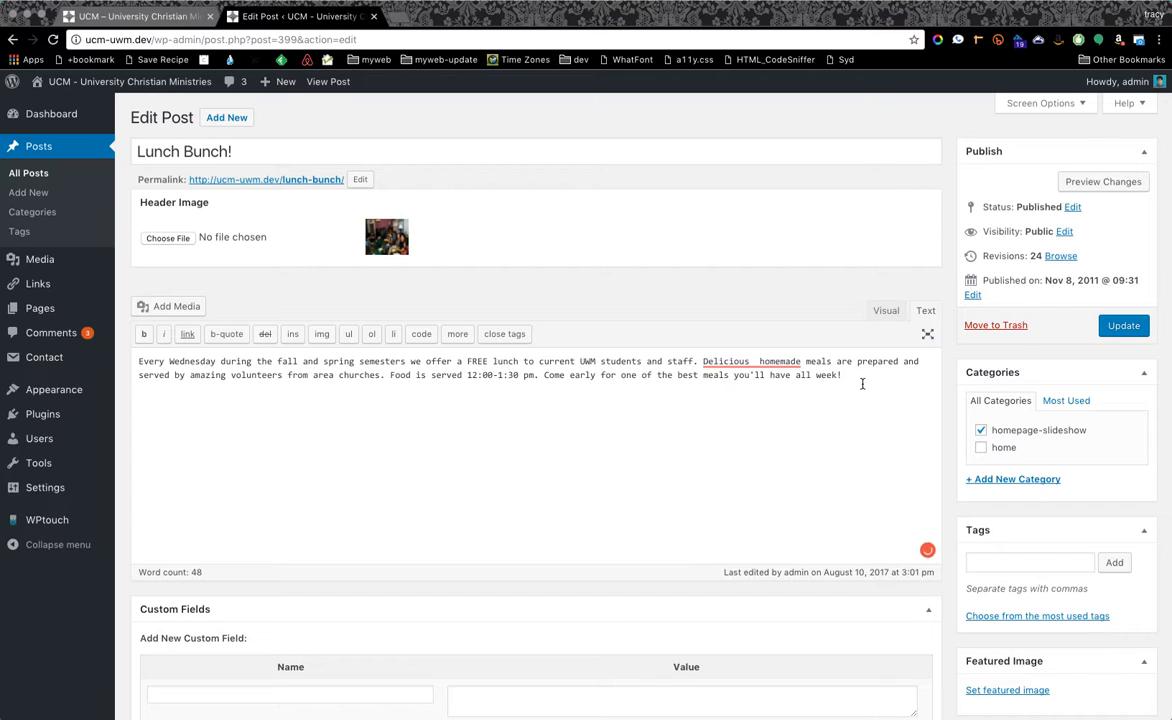
{"action": "left_click_drag", "start_coordinate": [862, 383], "coordinate": [60, 357]}
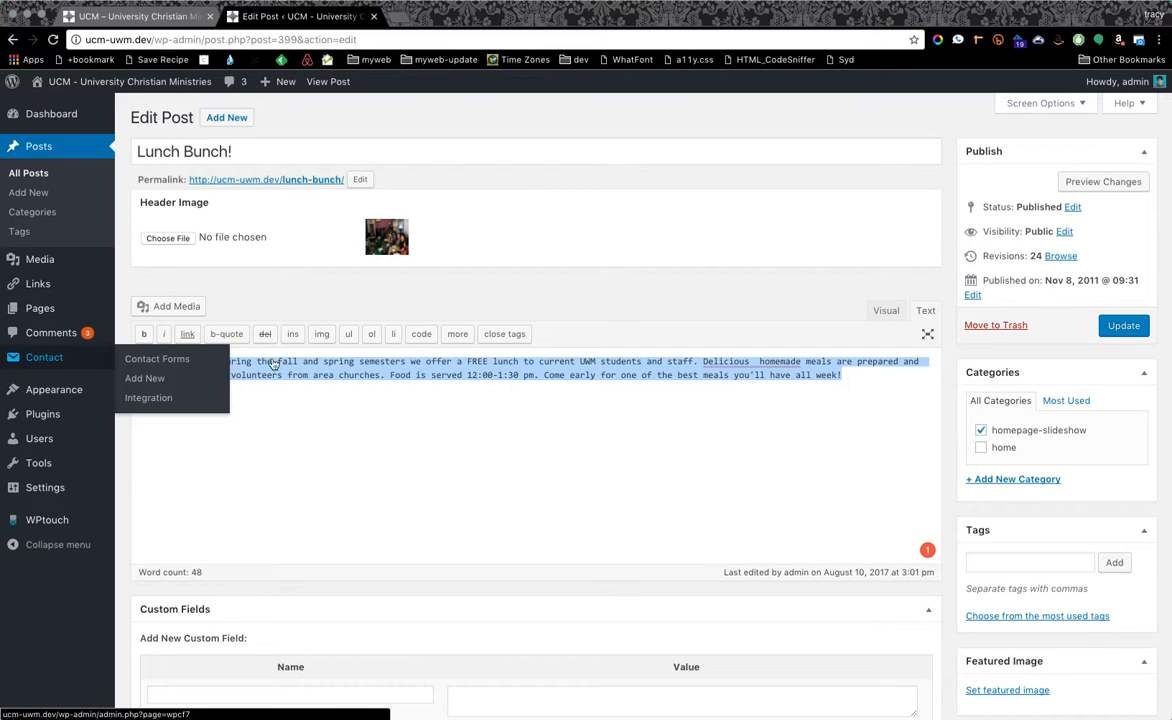
{"action": "left_click", "coordinate": [652, 456]}
{"action": "mouse_move", "coordinate": [754, 363]}
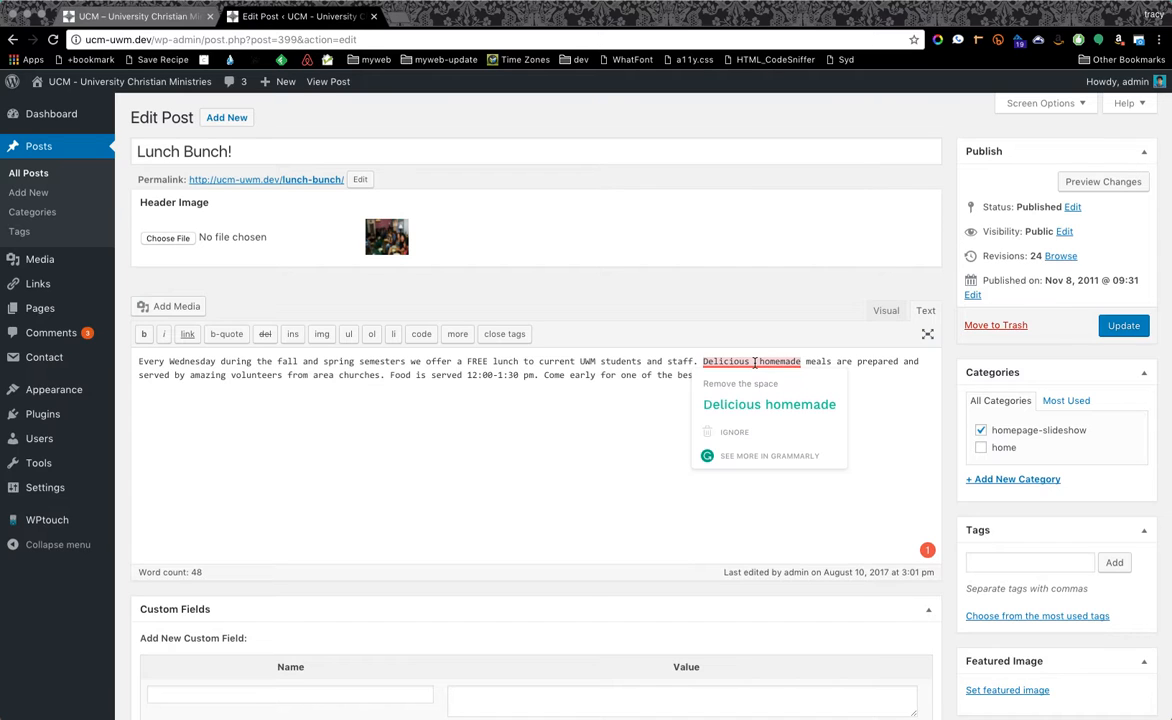
{"action": "left_click", "coordinate": [769, 404]}
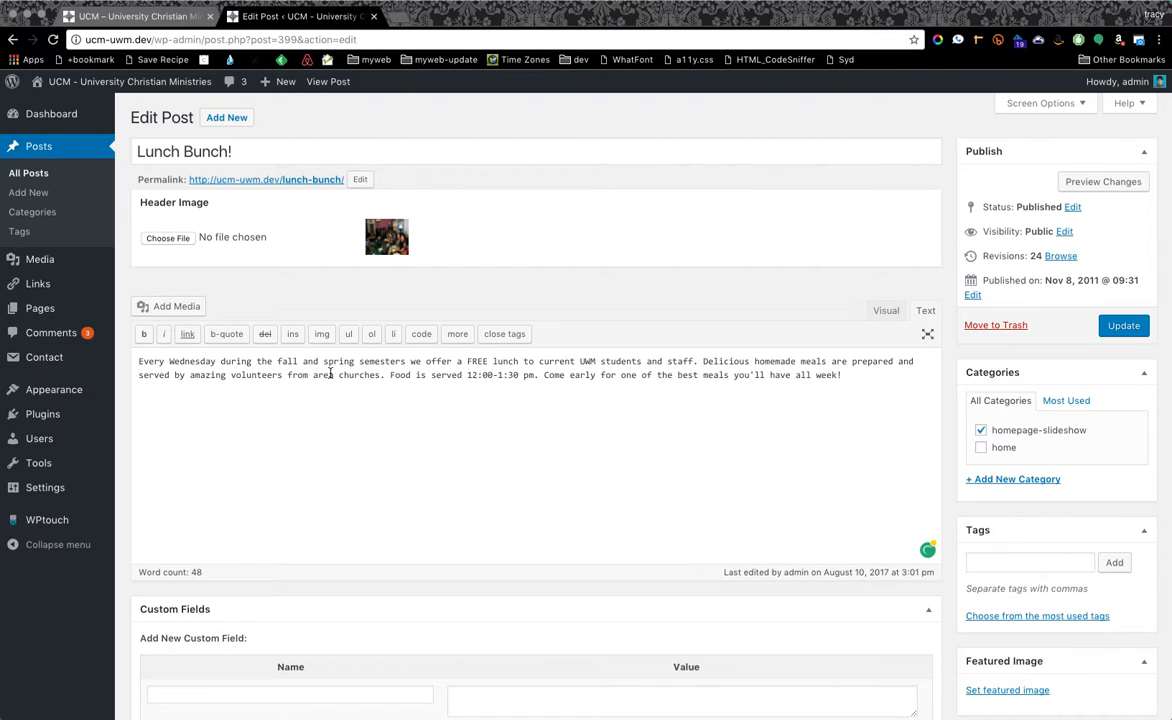
Compare the "Lunch Bunch!" post's title, header image and text with its slide in the homepage slideshow.
{"action": "left_click", "coordinate": [140, 16]}
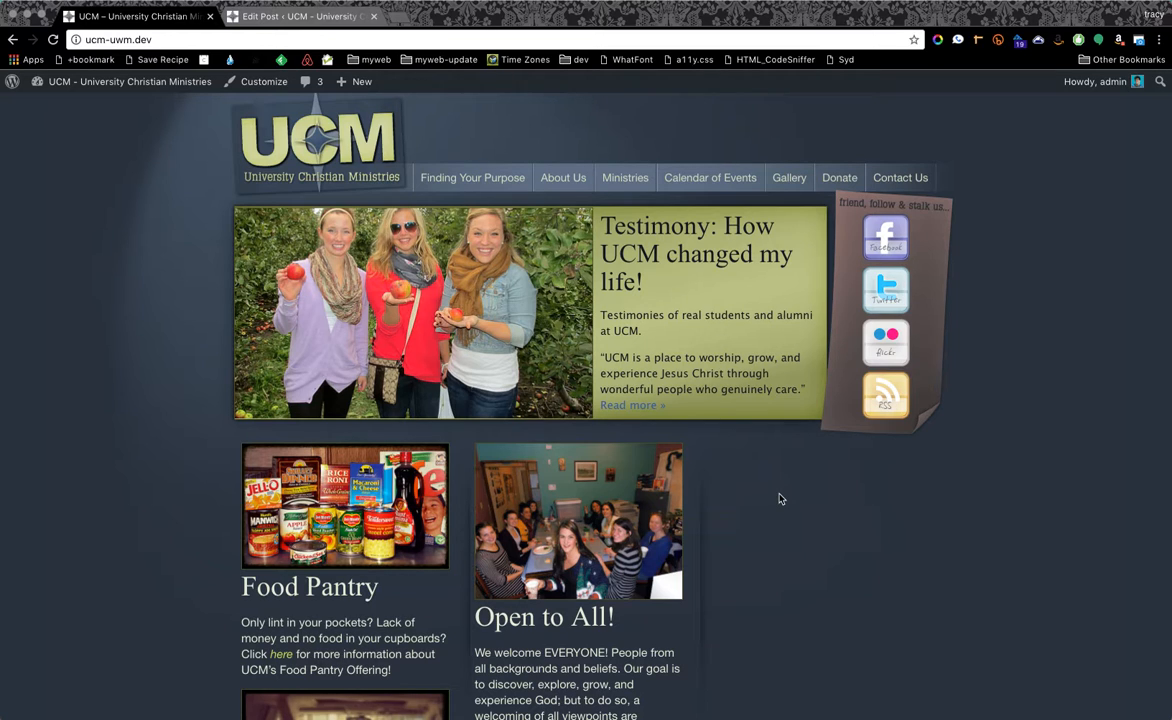
{"action": "left_click", "coordinate": [277, 17]}
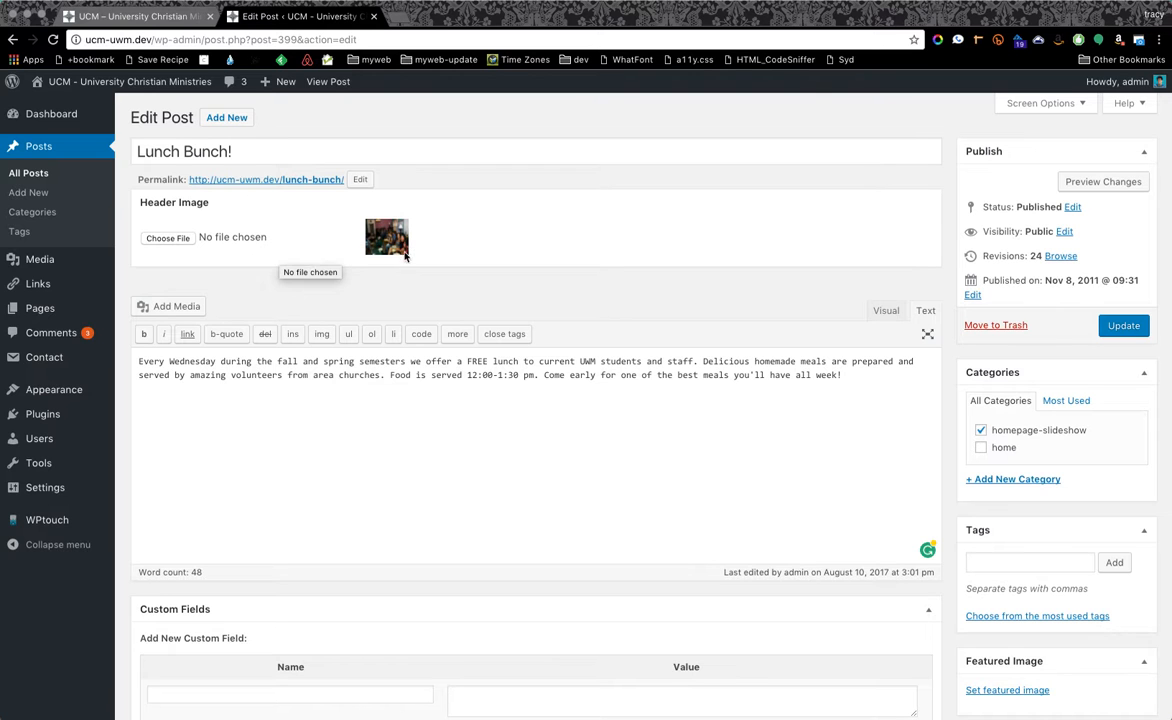
{"action": "left_click", "coordinate": [133, 18]}
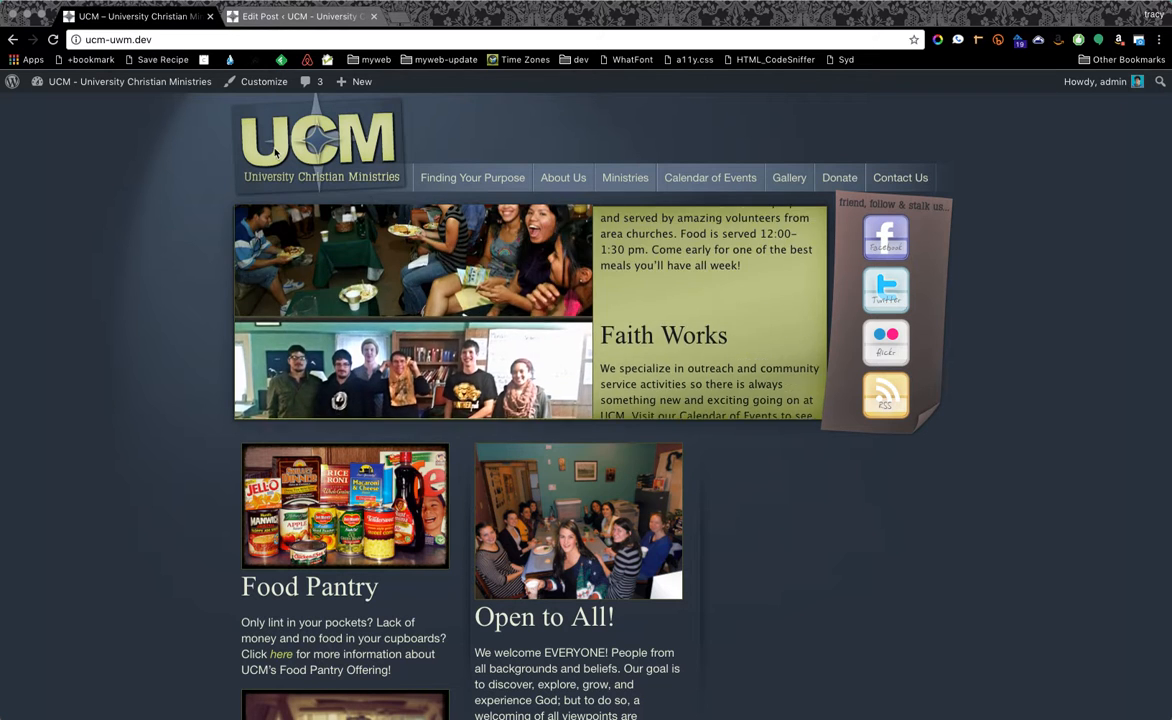
{"action": "left_click", "coordinate": [275, 16]}
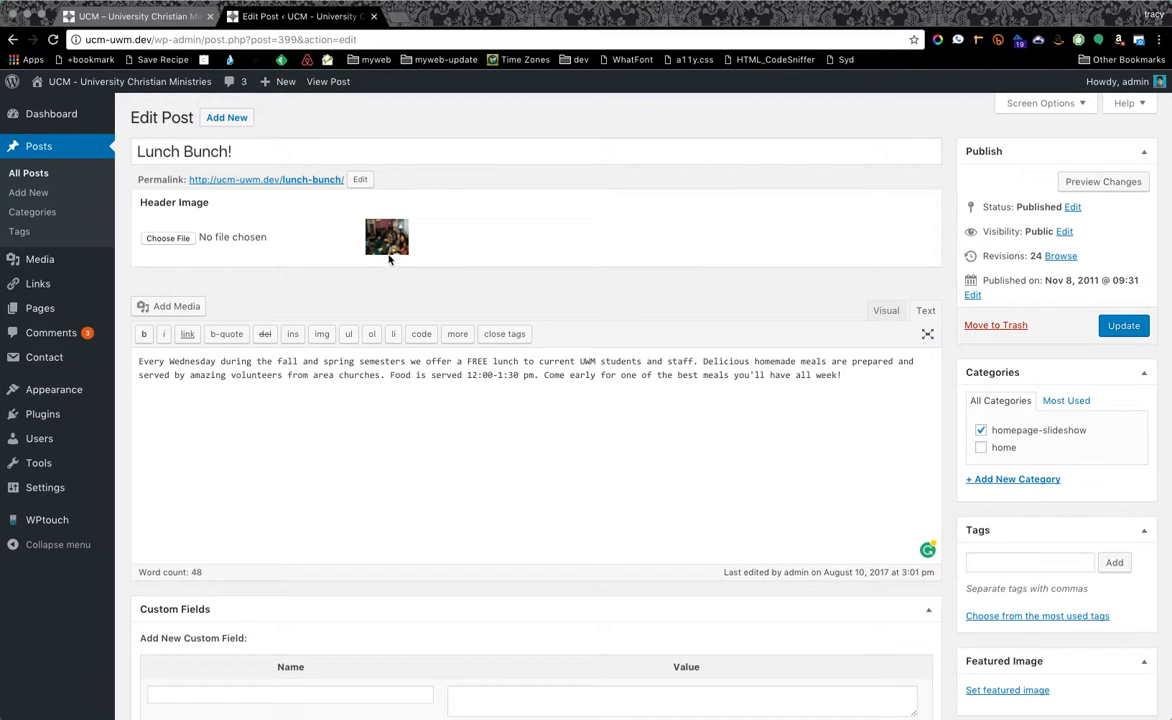
{"action": "left_click", "coordinate": [196, 151]}
{"action": "left_click", "coordinate": [140, 16]}
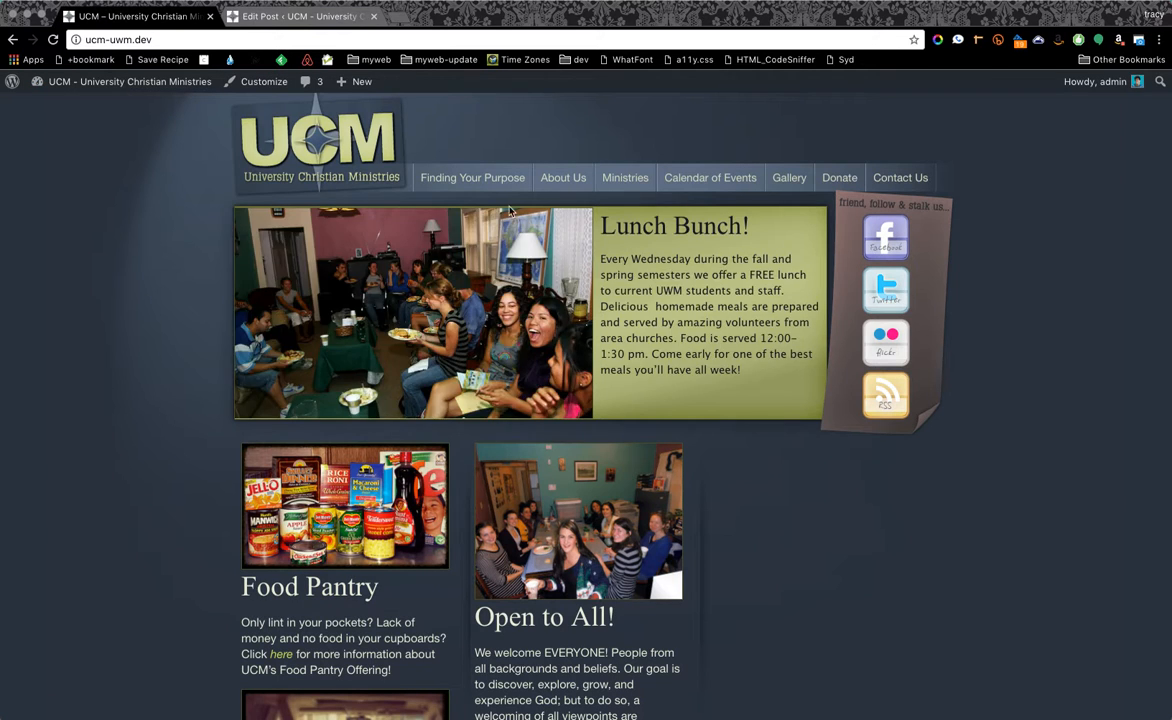
{"action": "left_click_drag", "start_coordinate": [659, 236], "coordinate": [711, 255]}
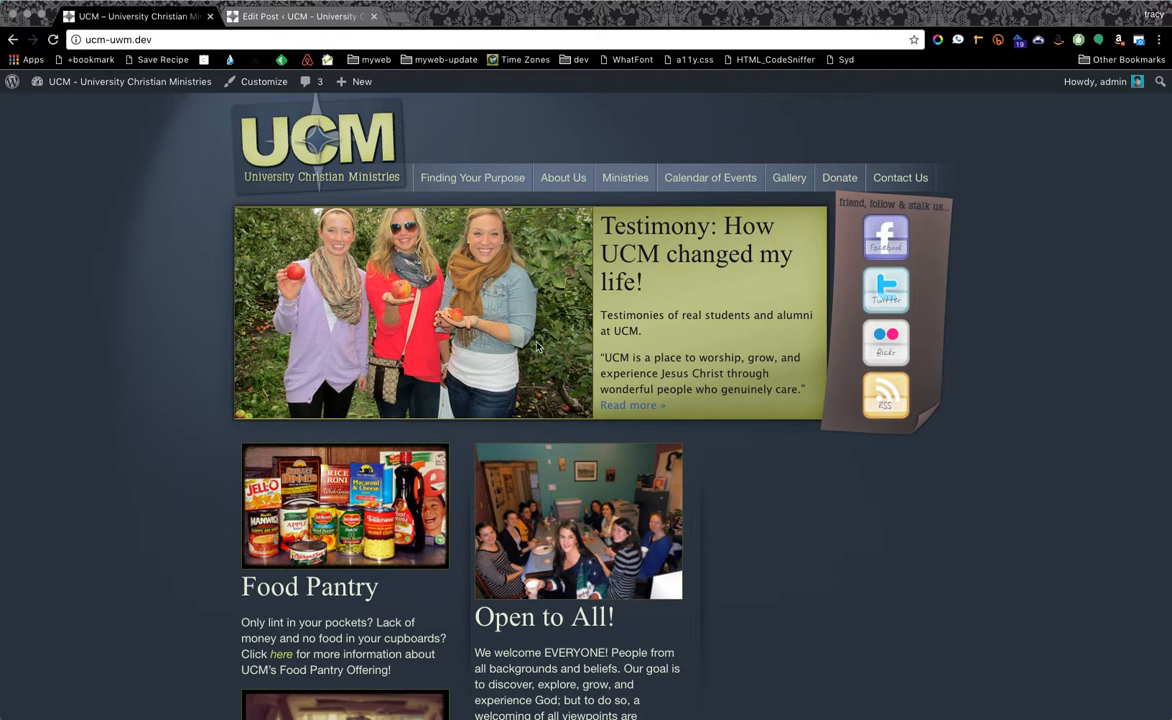
{"action": "left_click", "coordinate": [300, 16]}
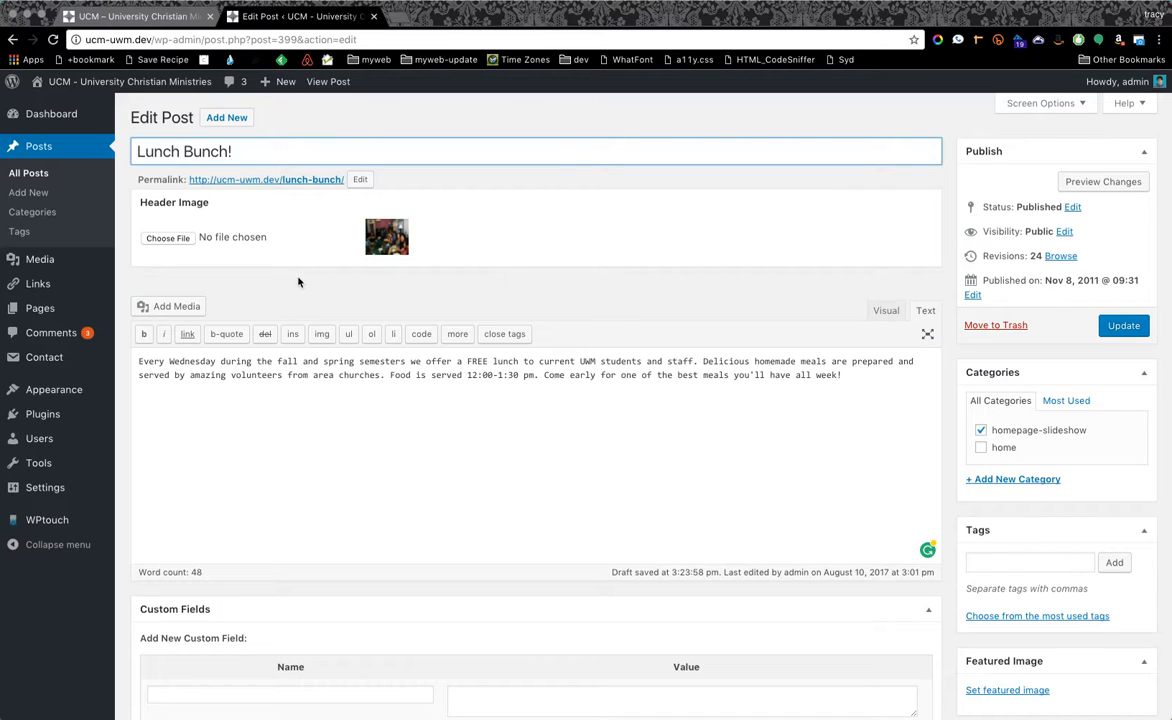
View the image files available for the "Lunch Bunch!" header, choose none, and return to the posts list without saving.
{"action": "left_click", "coordinate": [166, 239]}
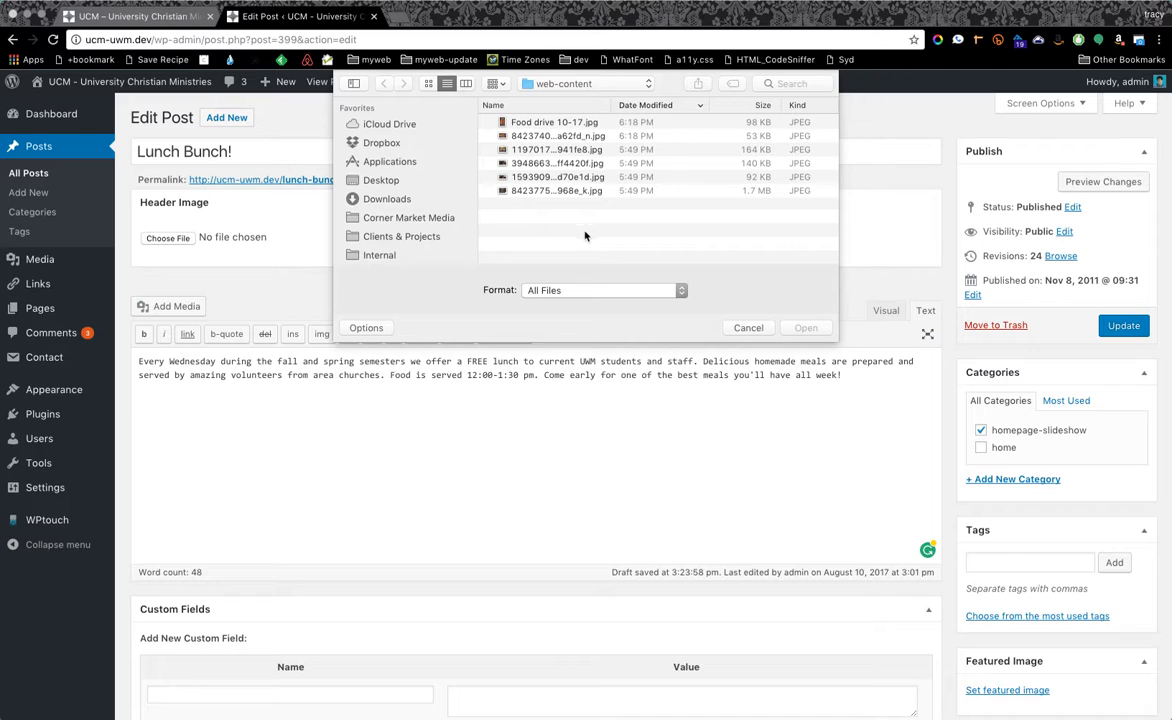
{"action": "left_click", "coordinate": [749, 328]}
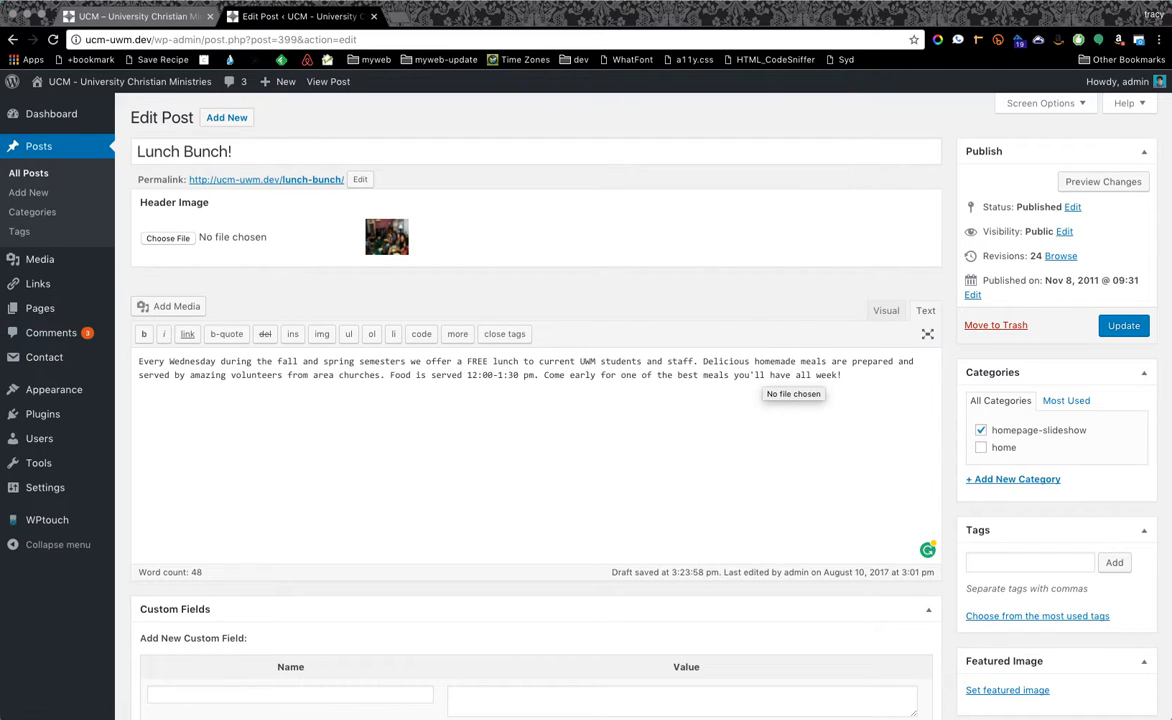
{"action": "left_click", "coordinate": [30, 172]}
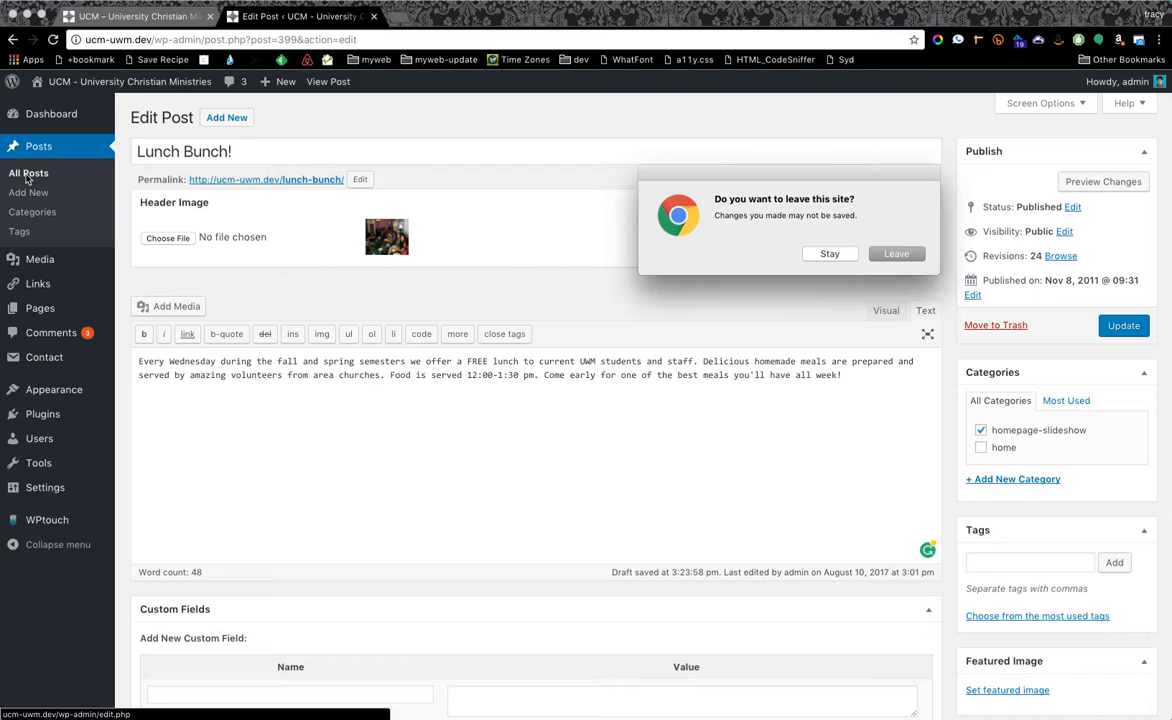
{"action": "left_click", "coordinate": [895, 254]}
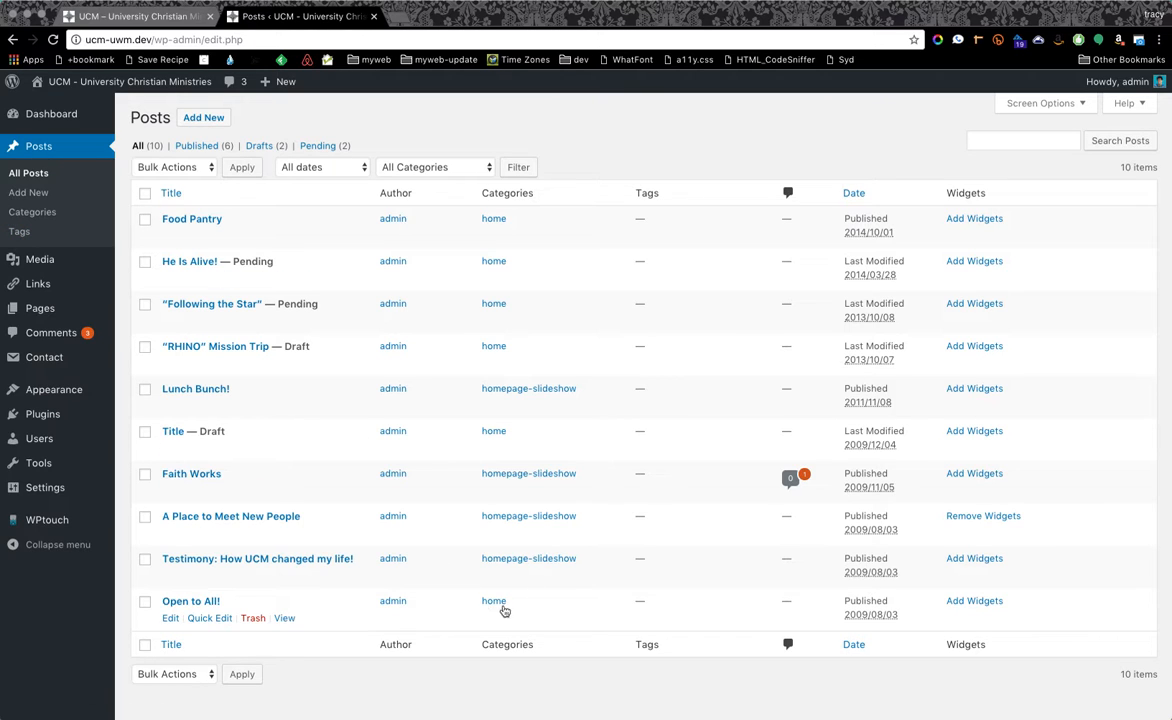
Open the "Open to All!" post and compare its title, header image and text with its block on the homepage.
{"action": "left_click", "coordinate": [182, 603]}
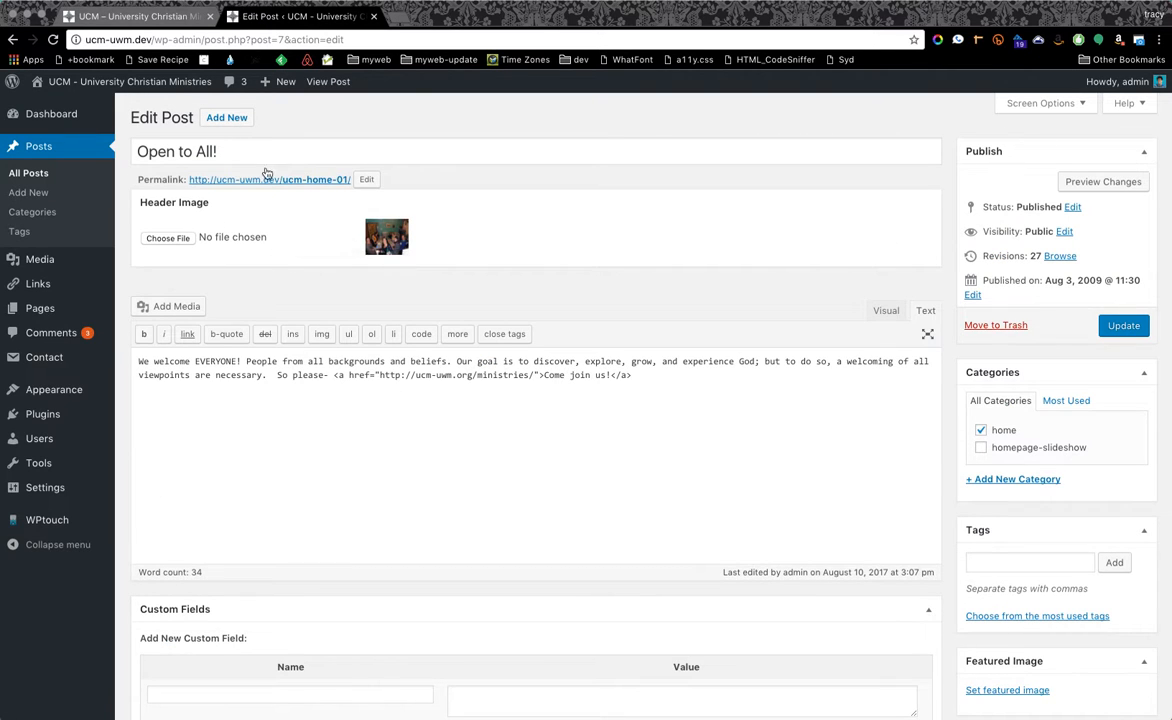
{"action": "left_click", "coordinate": [150, 16]}
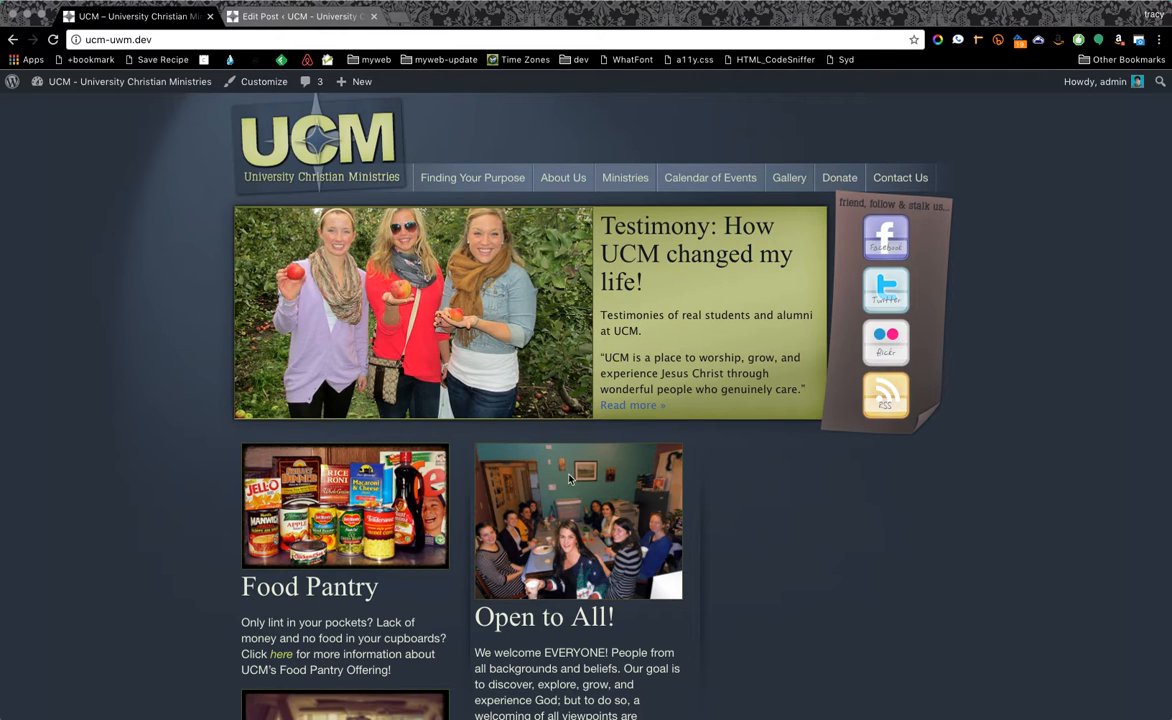
{"action": "left_click_drag", "start_coordinate": [590, 618], "coordinate": [497, 621]}
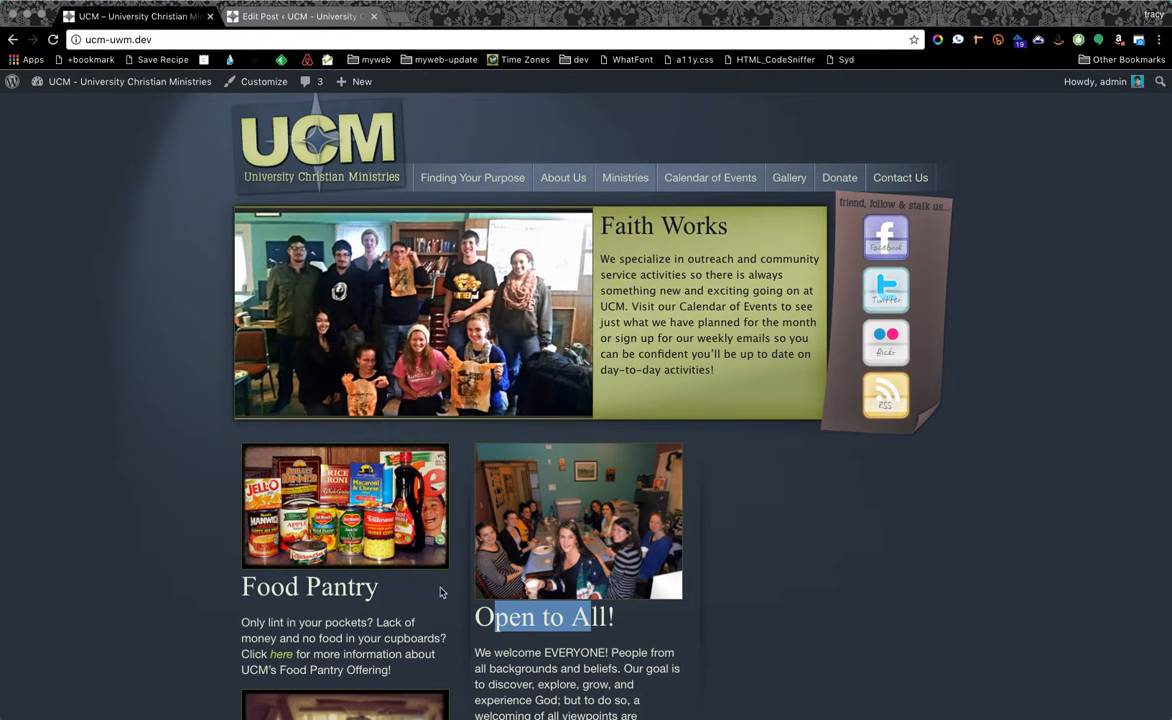
{"action": "left_click", "coordinate": [285, 16]}
{"action": "left_click", "coordinate": [150, 16]}
{"action": "scroll", "coordinate": [768, 483], "scroll_direction": "down", "scroll_amount": 8}
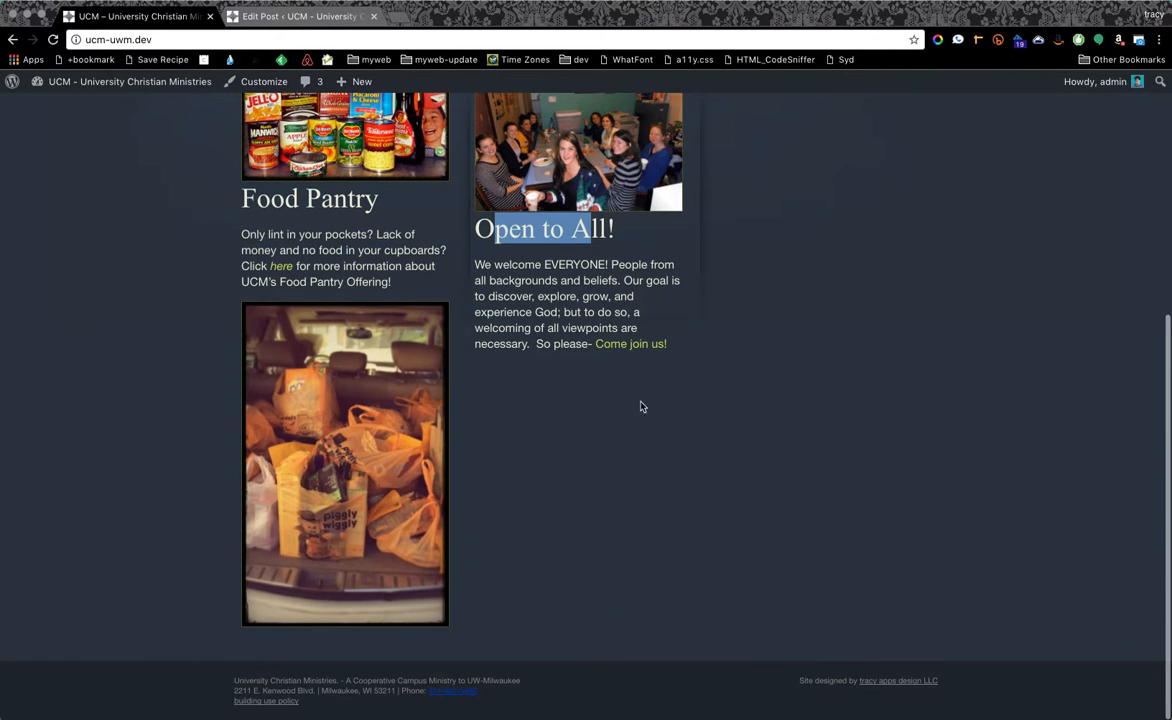
{"action": "left_click", "coordinate": [587, 392]}
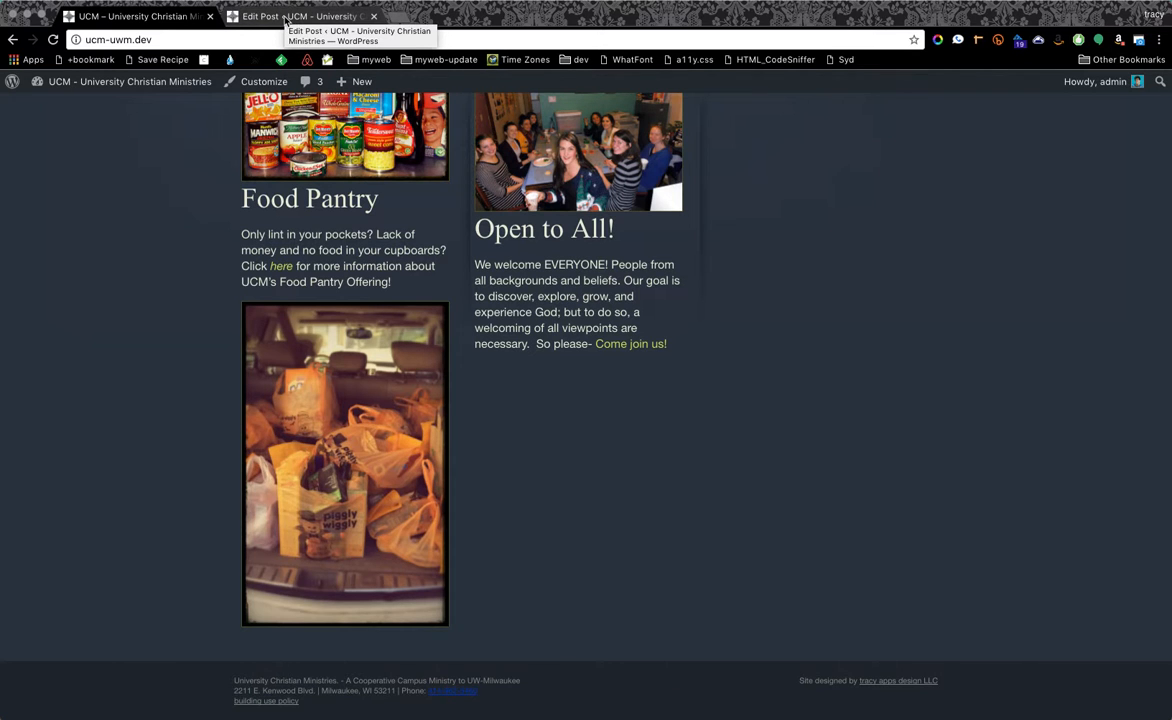
{"action": "scroll", "coordinate": [494, 384], "scroll_direction": "up", "scroll_amount": 5}
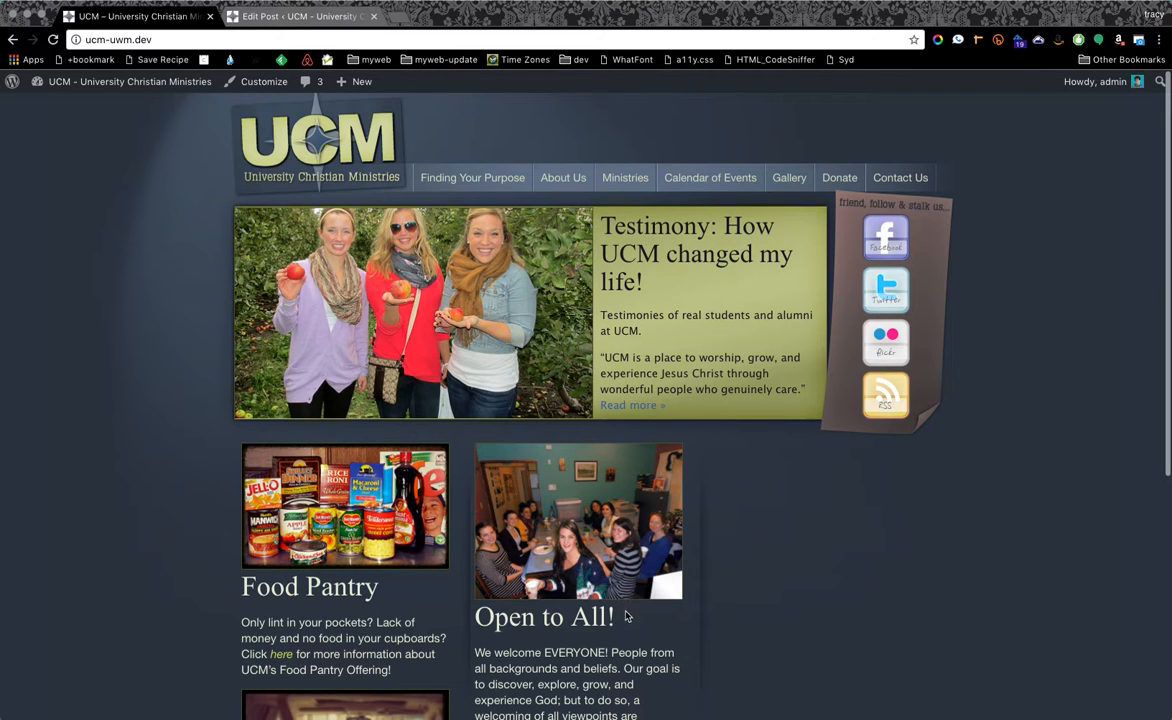
{"action": "left_click", "coordinate": [305, 17]}
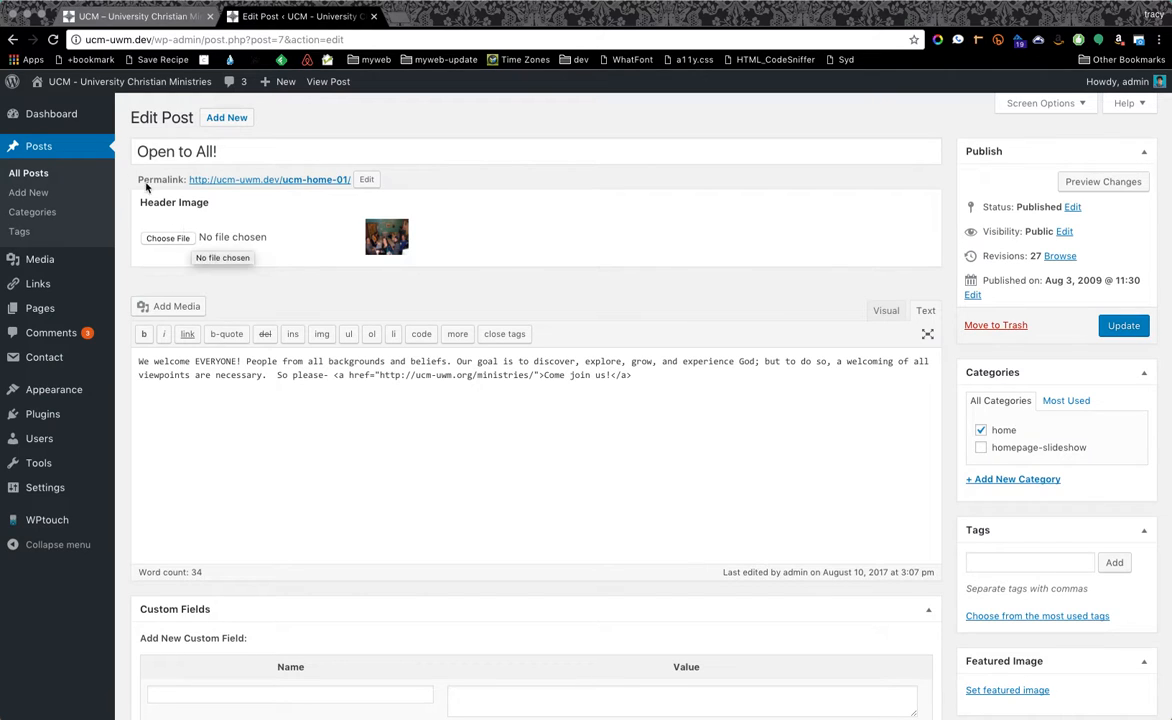
Open the "Food Pantry" post in the visual editor and bring up the image details of its grocery bags photo.
{"action": "left_click", "coordinate": [40, 173]}
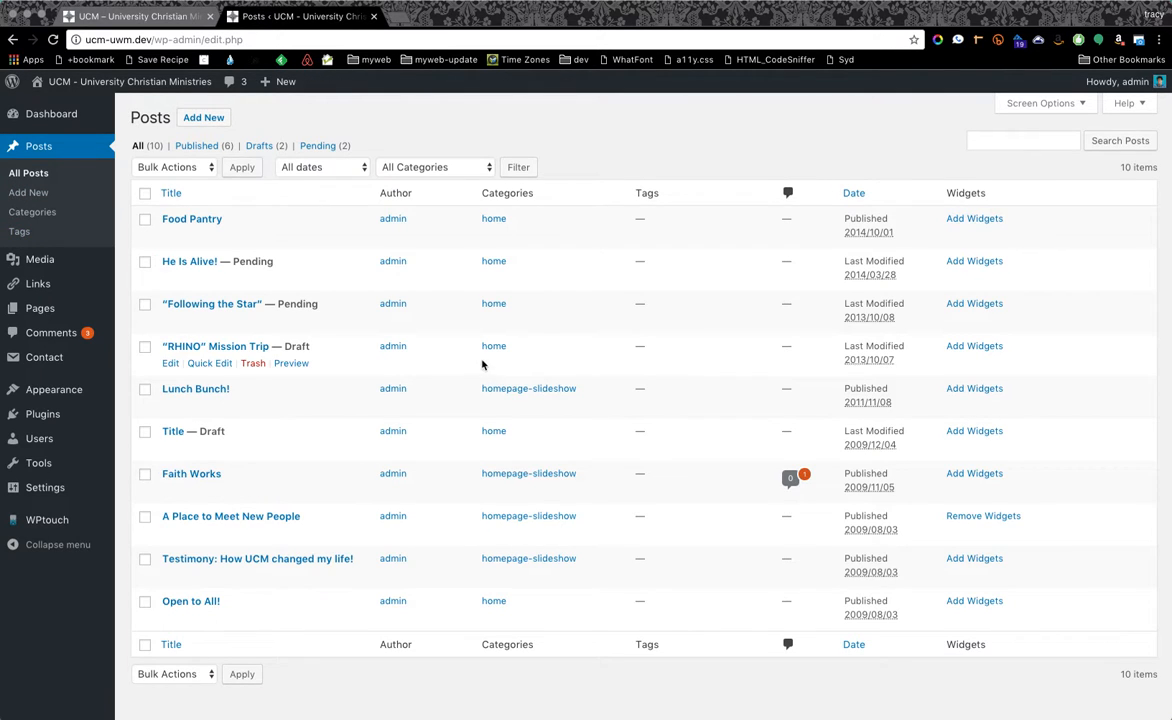
{"action": "left_click", "coordinate": [174, 219]}
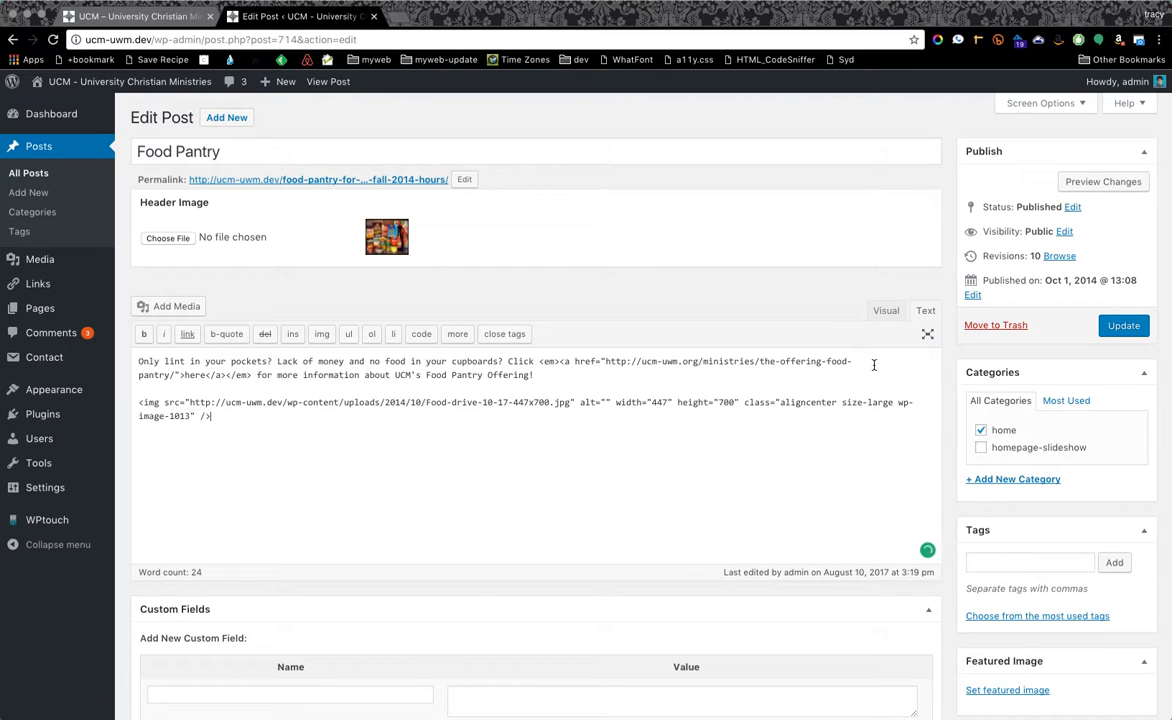
{"action": "left_click", "coordinate": [888, 312]}
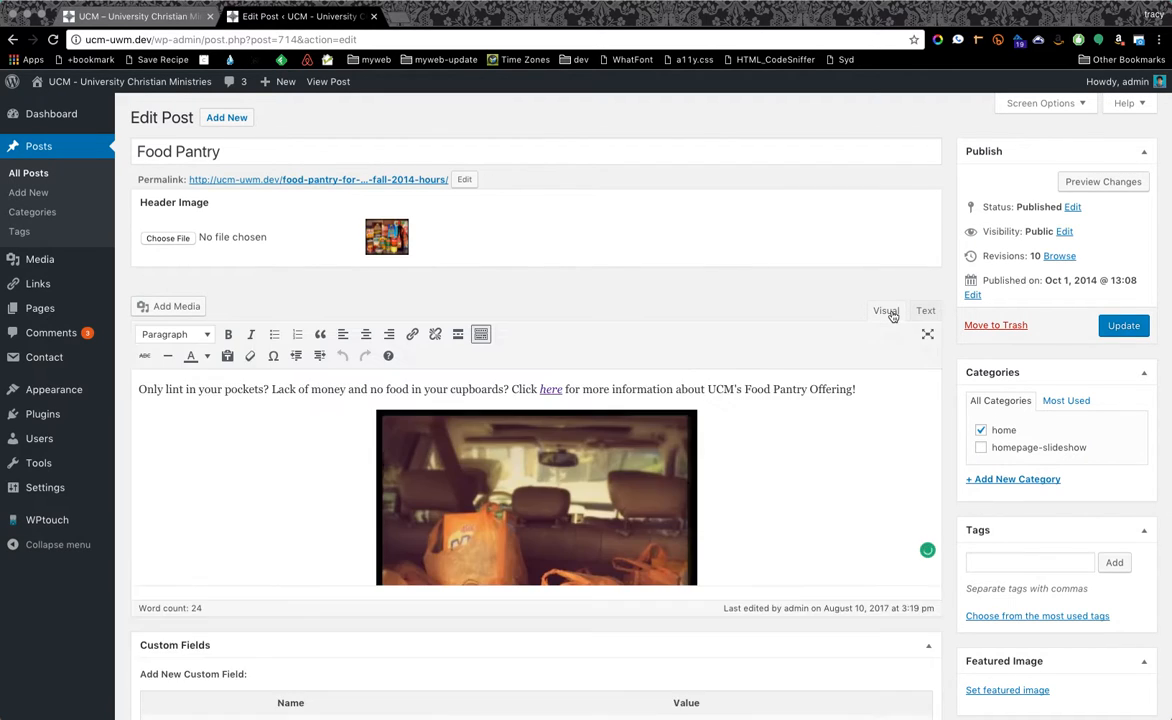
{"action": "left_click", "coordinate": [533, 498]}
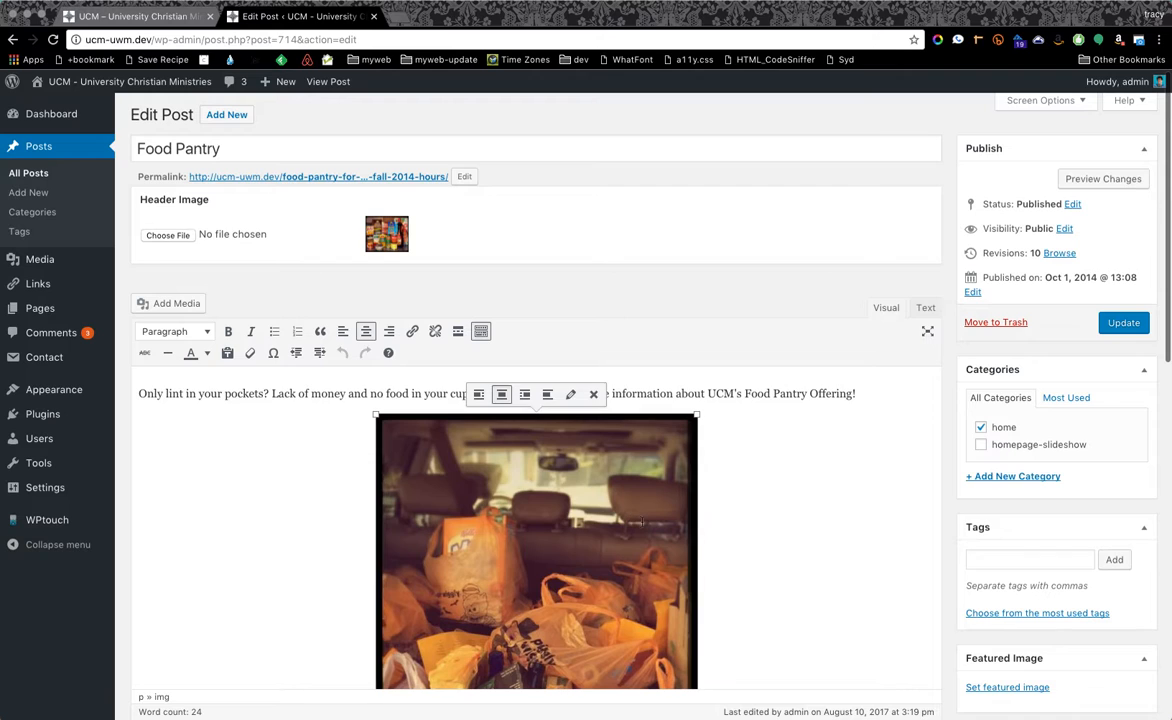
{"action": "left_click", "coordinate": [570, 395]}
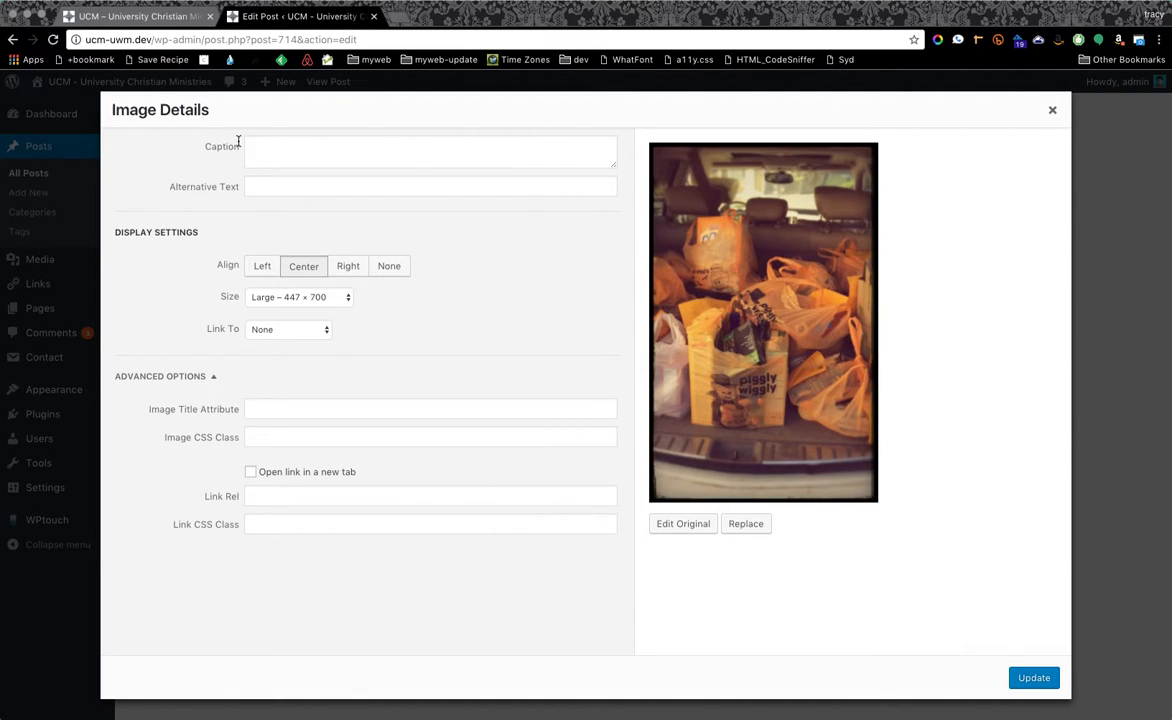
Check how the grocery bags photo appears in the Food Pantry block on the homepage, and return to its image details.
{"action": "left_click", "coordinate": [140, 16]}
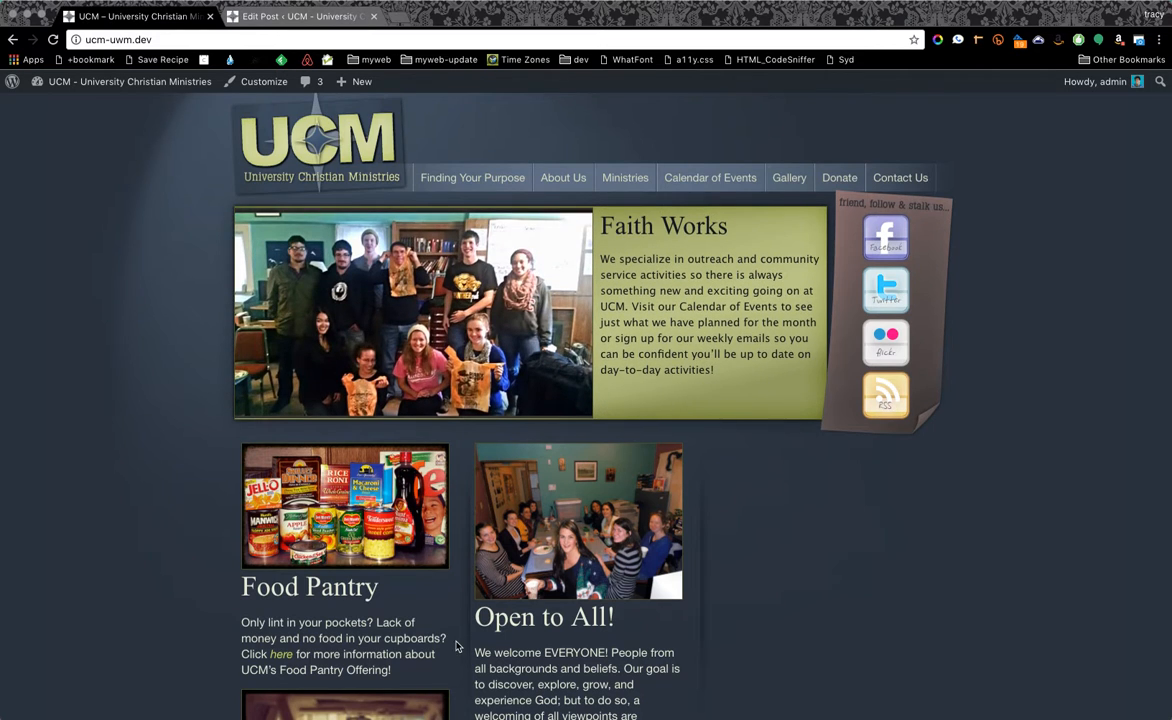
{"action": "scroll", "coordinate": [460, 640], "scroll_direction": "down", "scroll_amount": 5}
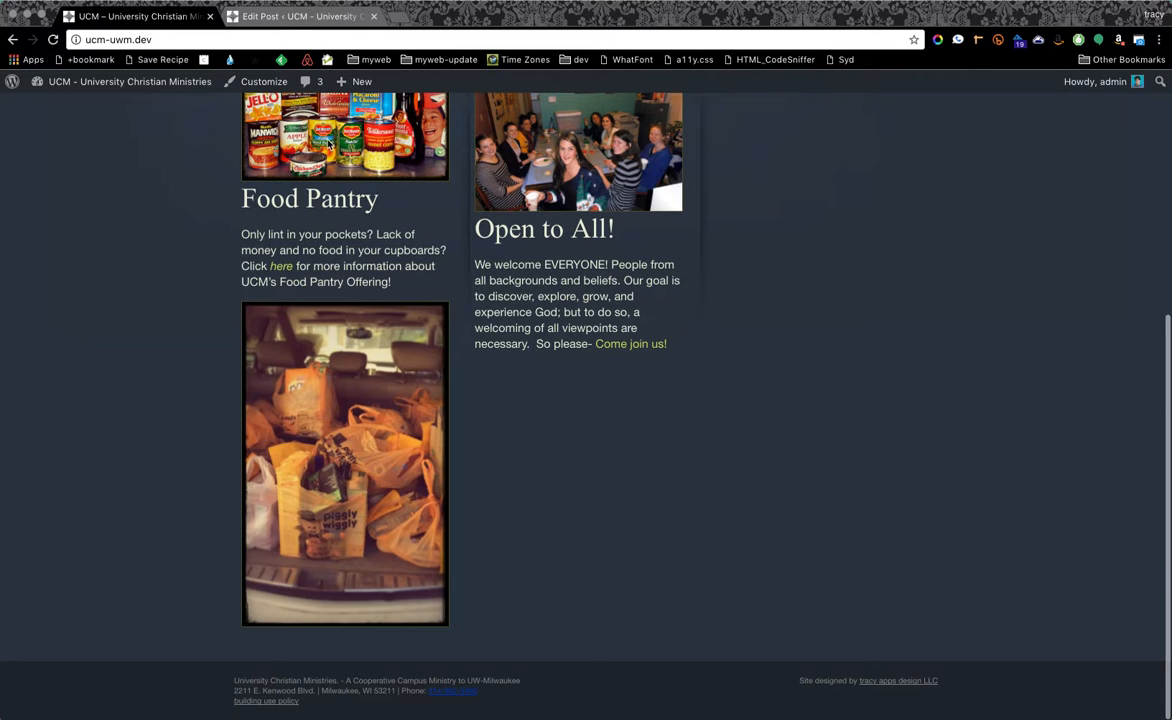
{"action": "left_click", "coordinate": [316, 18]}
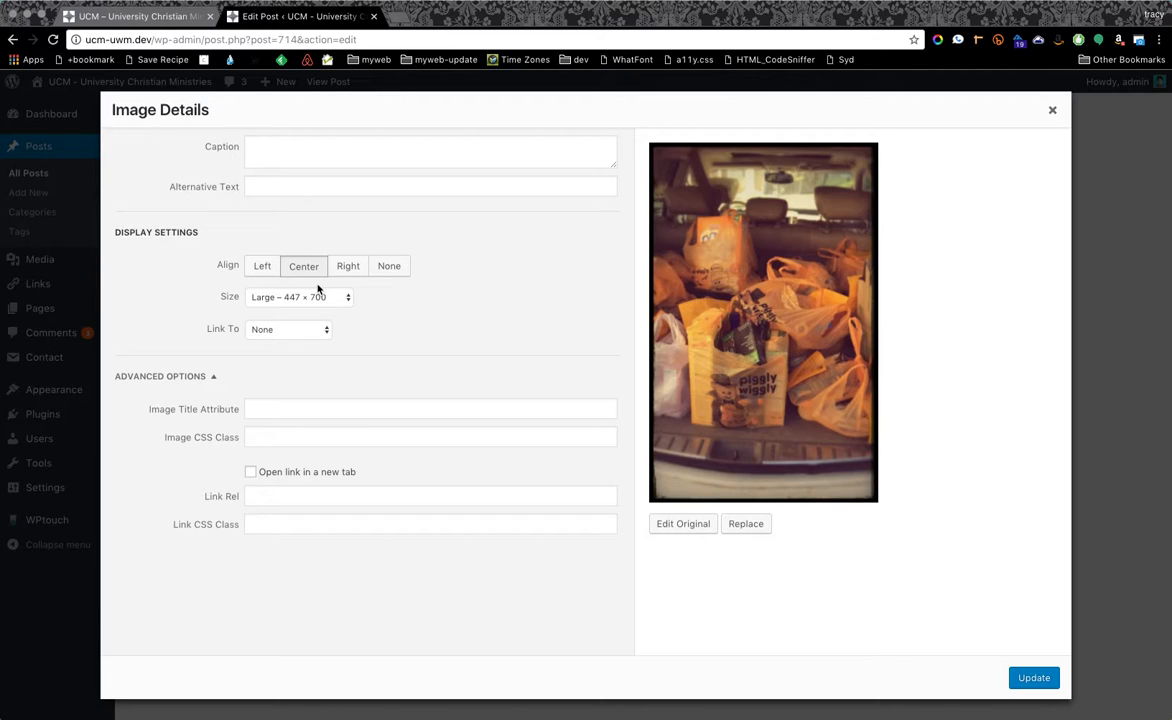
Try the grocery bags photo at Medium – 160 × 250 size with left alignment.
{"action": "left_click", "coordinate": [262, 268]}
{"action": "left_click", "coordinate": [288, 297]}
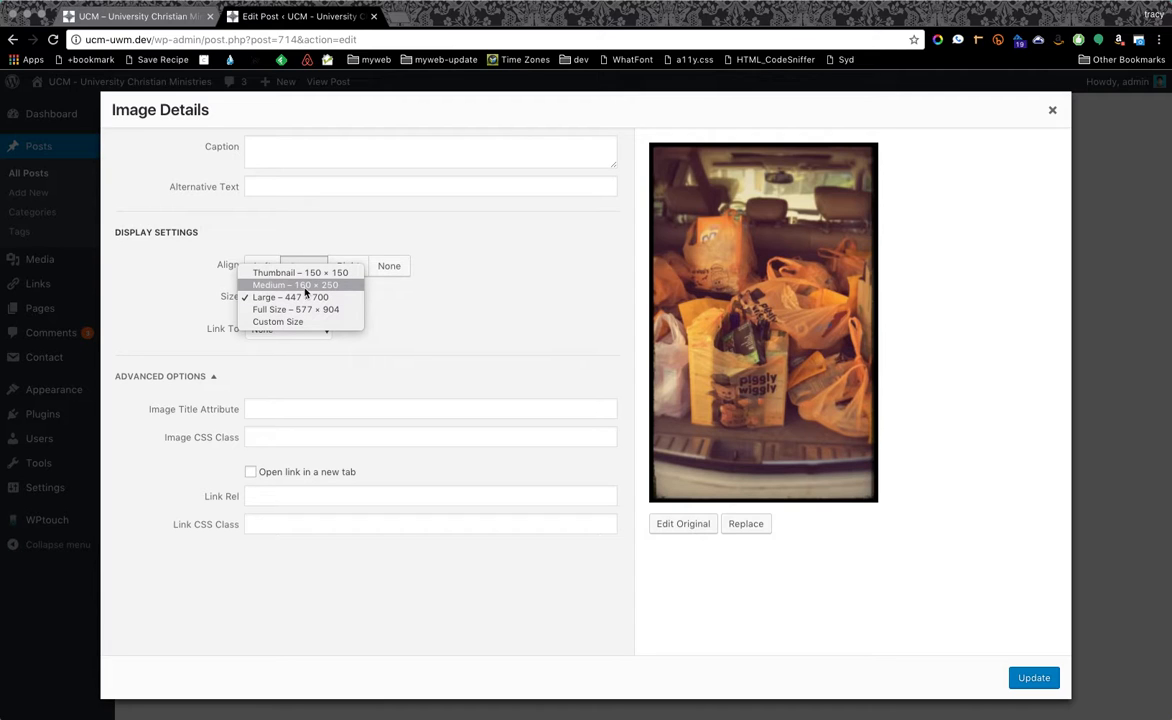
{"action": "left_click", "coordinate": [306, 285]}
{"action": "left_click", "coordinate": [262, 266]}
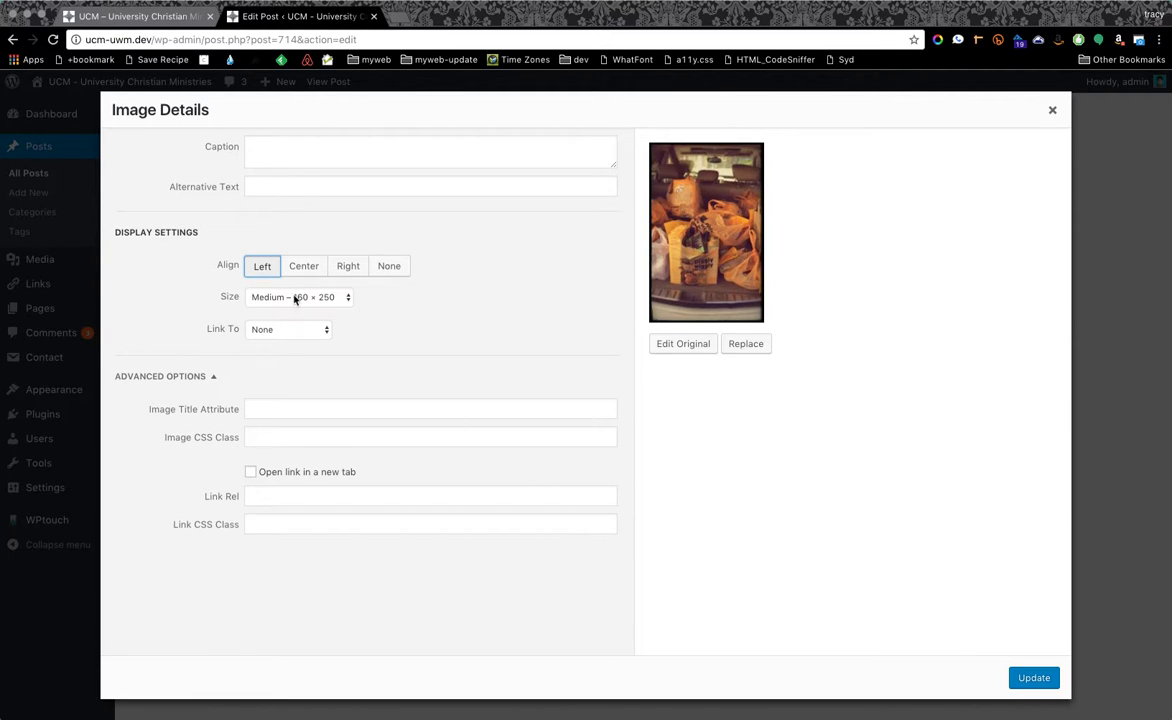
Center the grocery bags photo at Large – 447 × 700 size and apply the image details to the post.
{"action": "left_click", "coordinate": [305, 266]}
{"action": "left_click", "coordinate": [320, 296]}
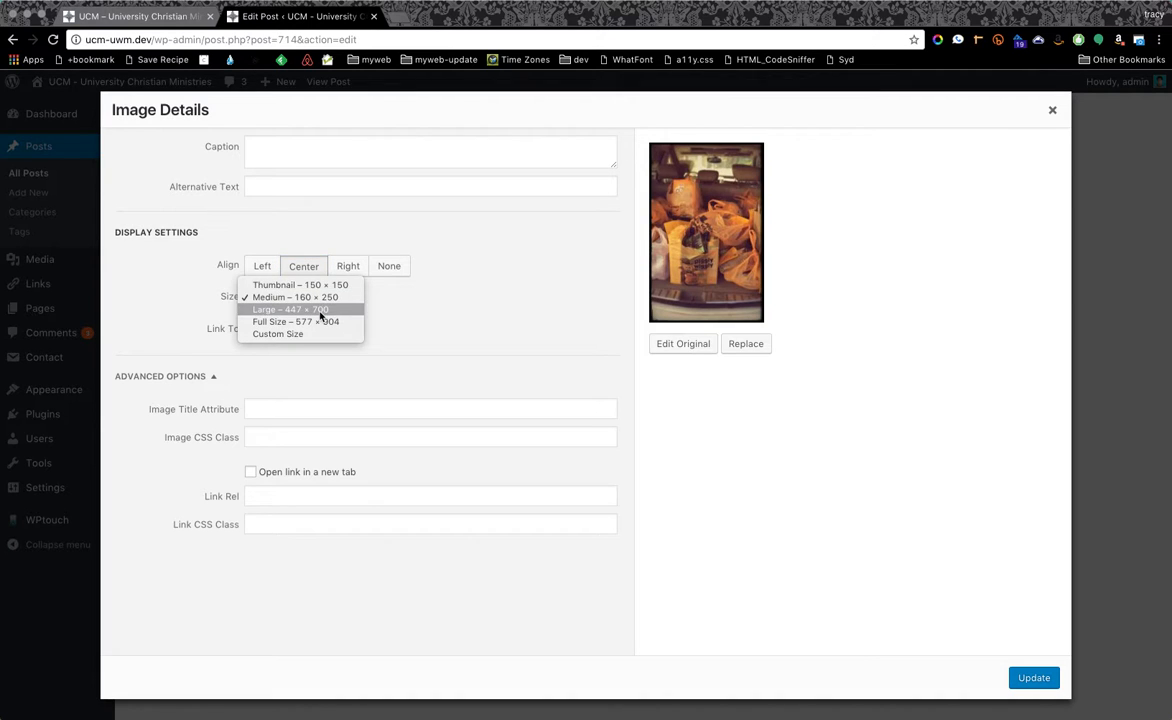
{"action": "left_click", "coordinate": [321, 316]}
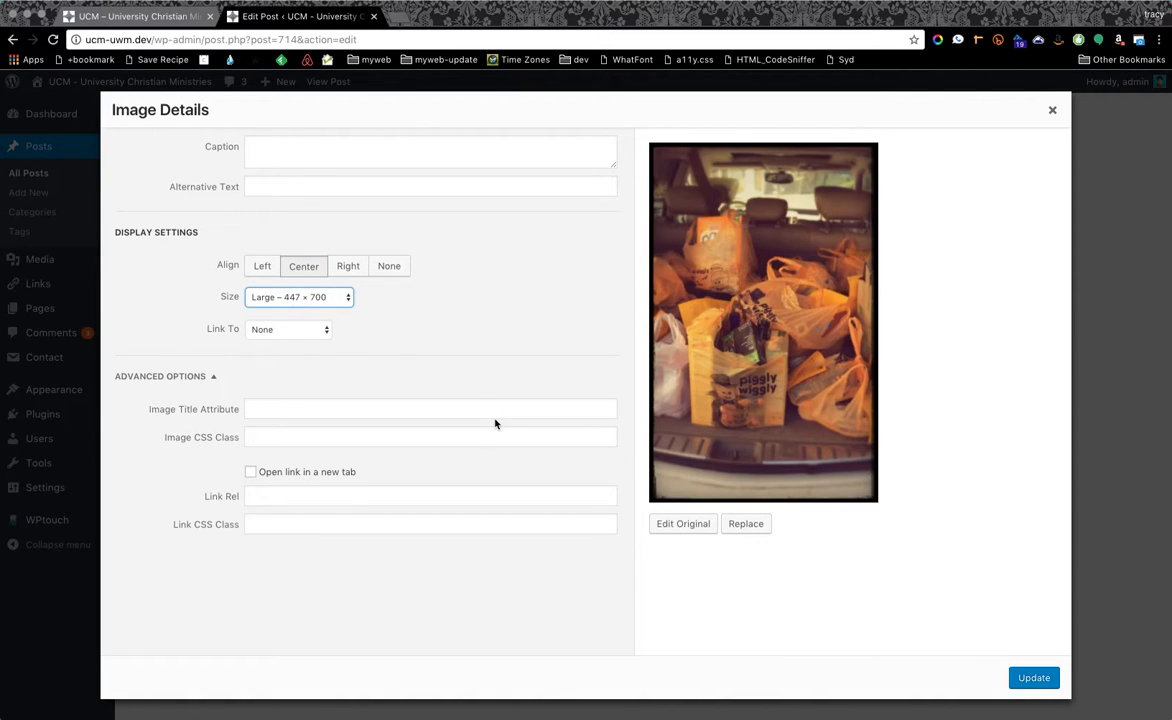
{"action": "left_click", "coordinate": [1034, 678]}
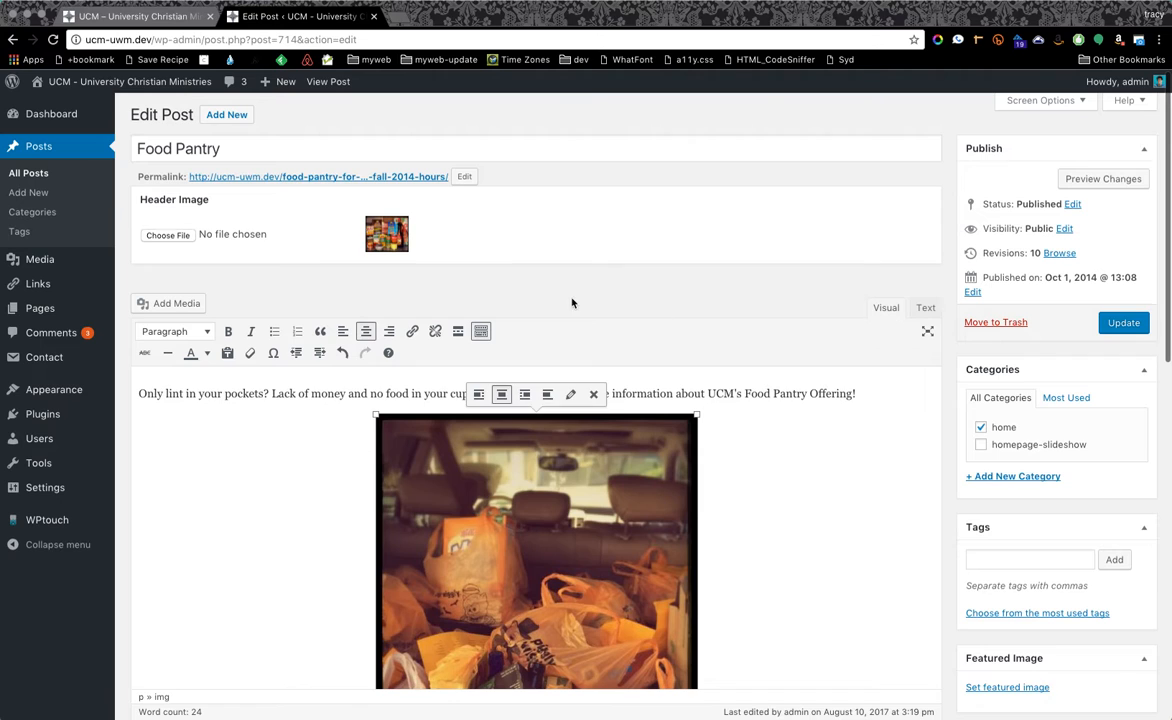
Look over the photo in the post body and save the updated "Food Pantry" post.
{"action": "scroll", "coordinate": [827, 497], "scroll_direction": "down", "scroll_amount": 4}
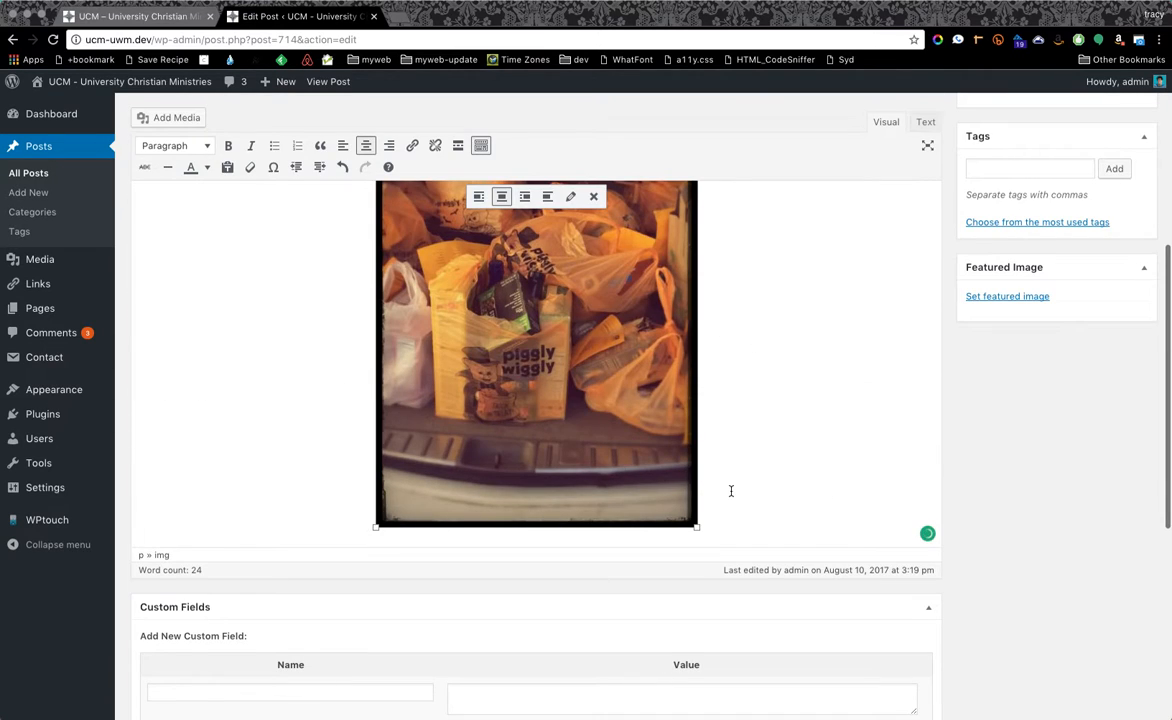
{"action": "scroll", "coordinate": [782, 479], "scroll_direction": "up", "scroll_amount": 5}
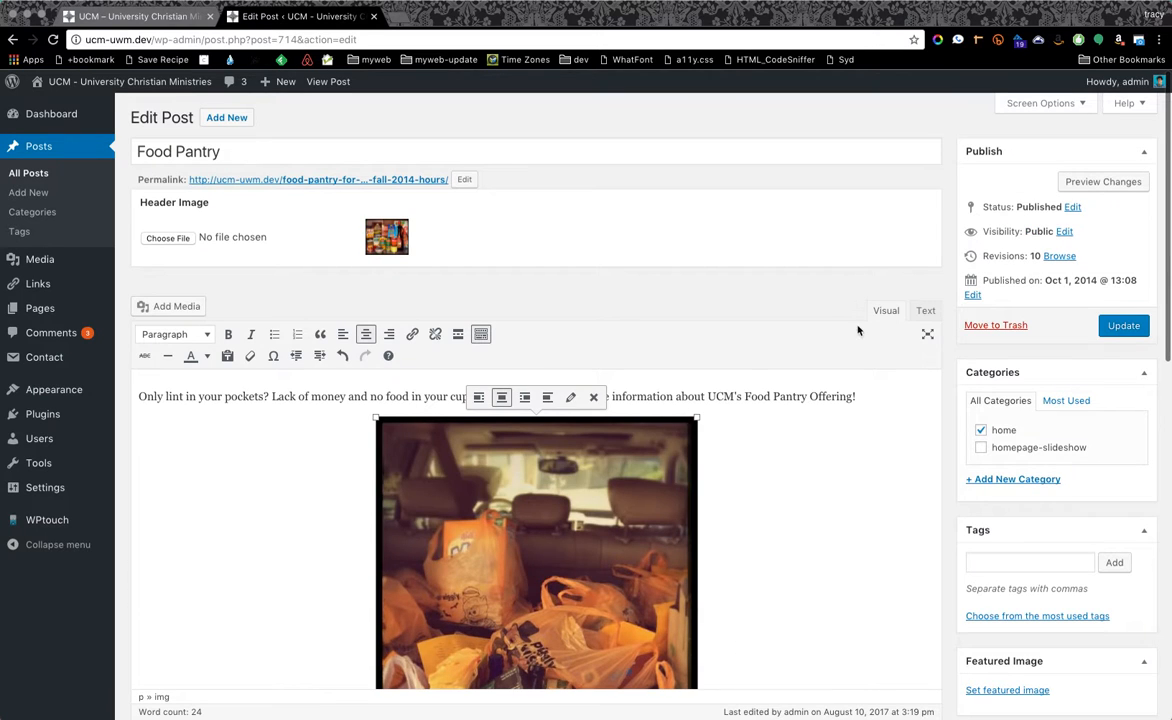
{"action": "left_click", "coordinate": [1123, 325]}
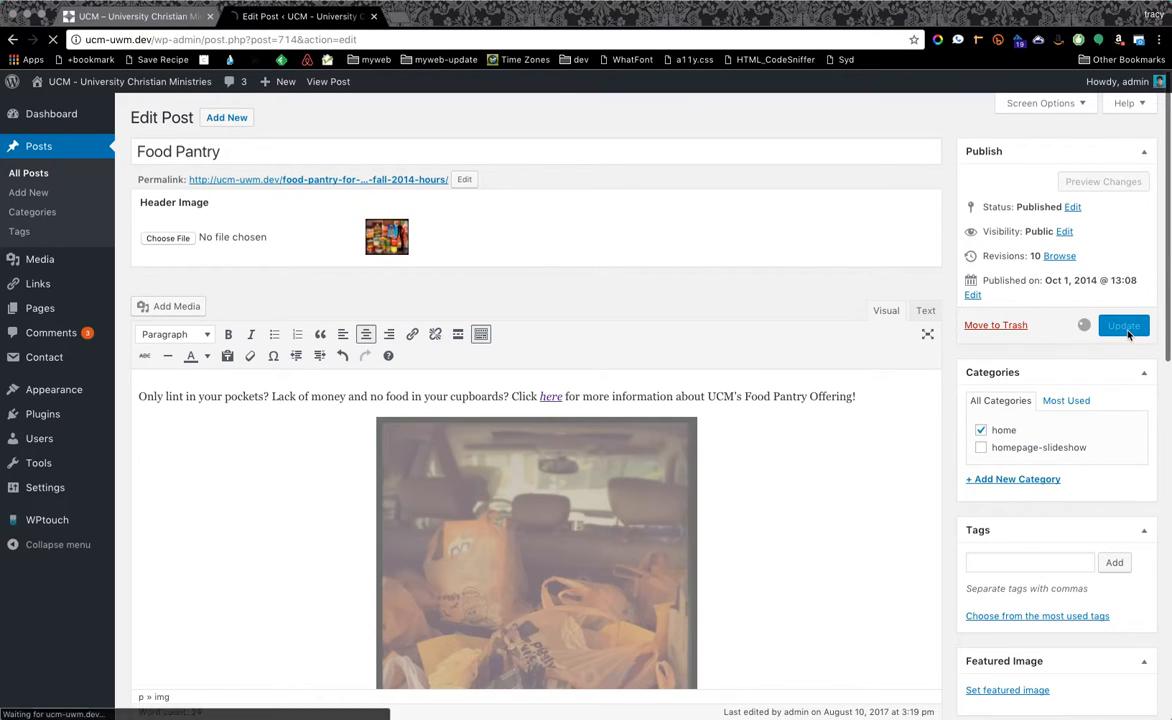
Review the Food Pantry block and the slideshow on the homepage, and return to the post editor.
{"action": "left_click", "coordinate": [145, 19]}
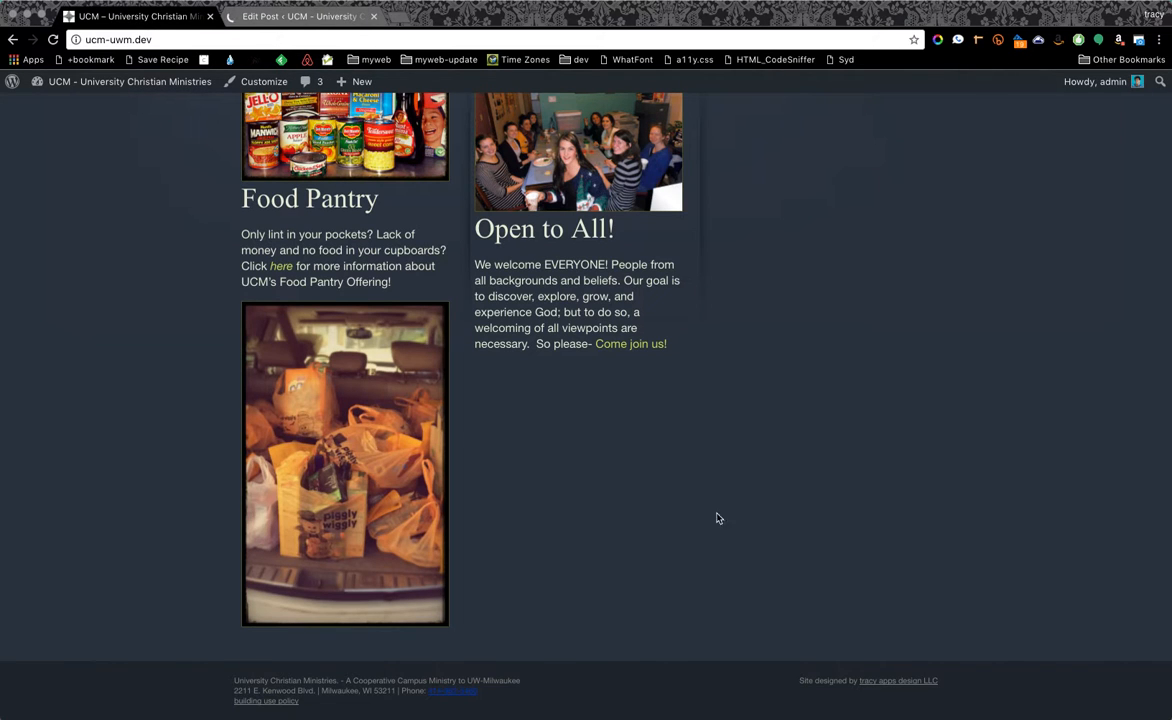
{"action": "scroll", "coordinate": [874, 547], "scroll_direction": "up", "scroll_amount": 4}
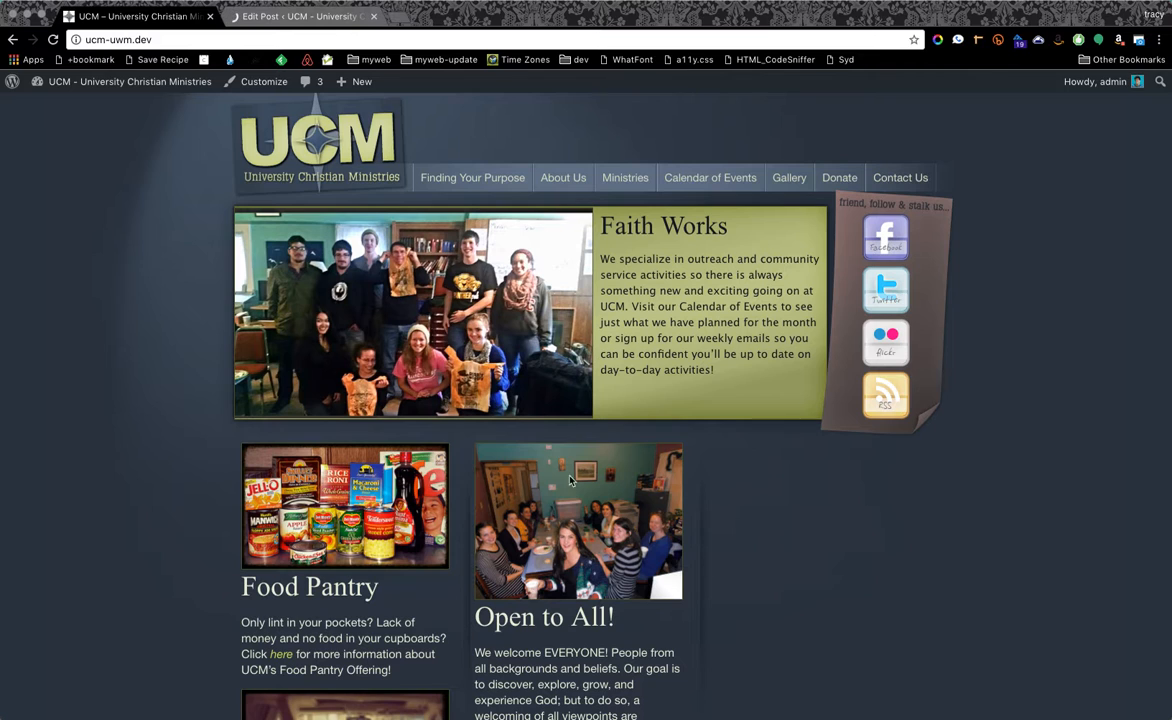
{"action": "left_click", "coordinate": [291, 19]}
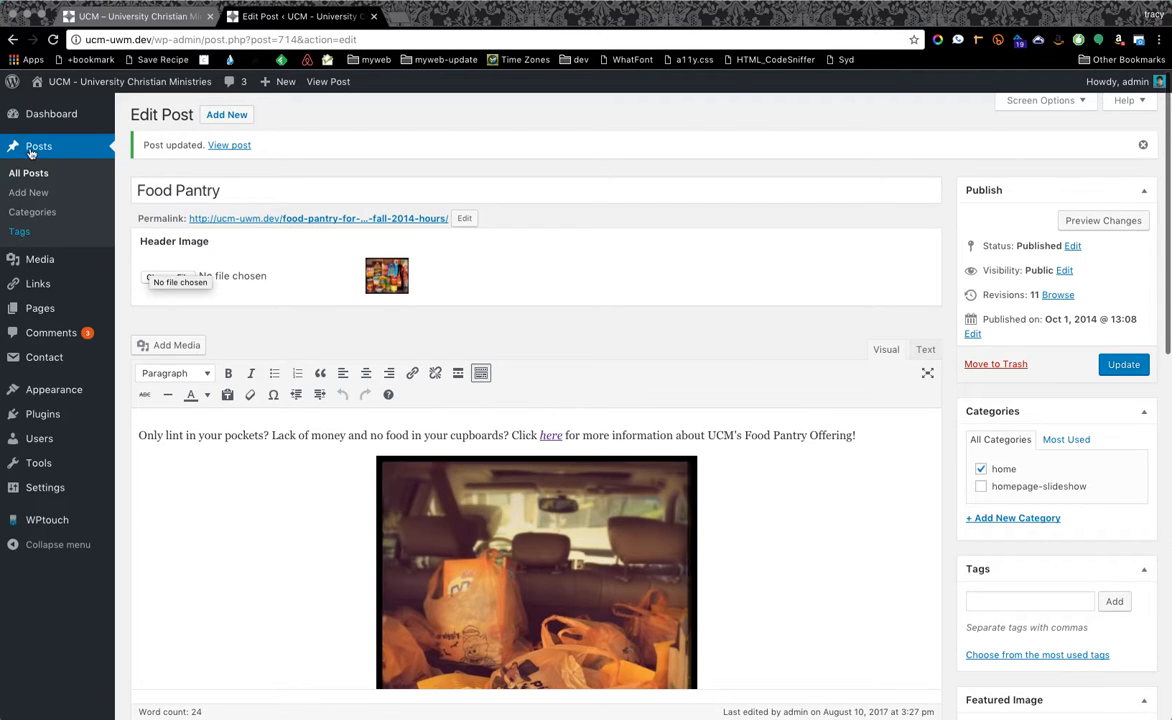
Start a new post and compare its empty title and body fields with the "Open to All!" block on the homepage.
{"action": "left_click", "coordinate": [227, 115]}
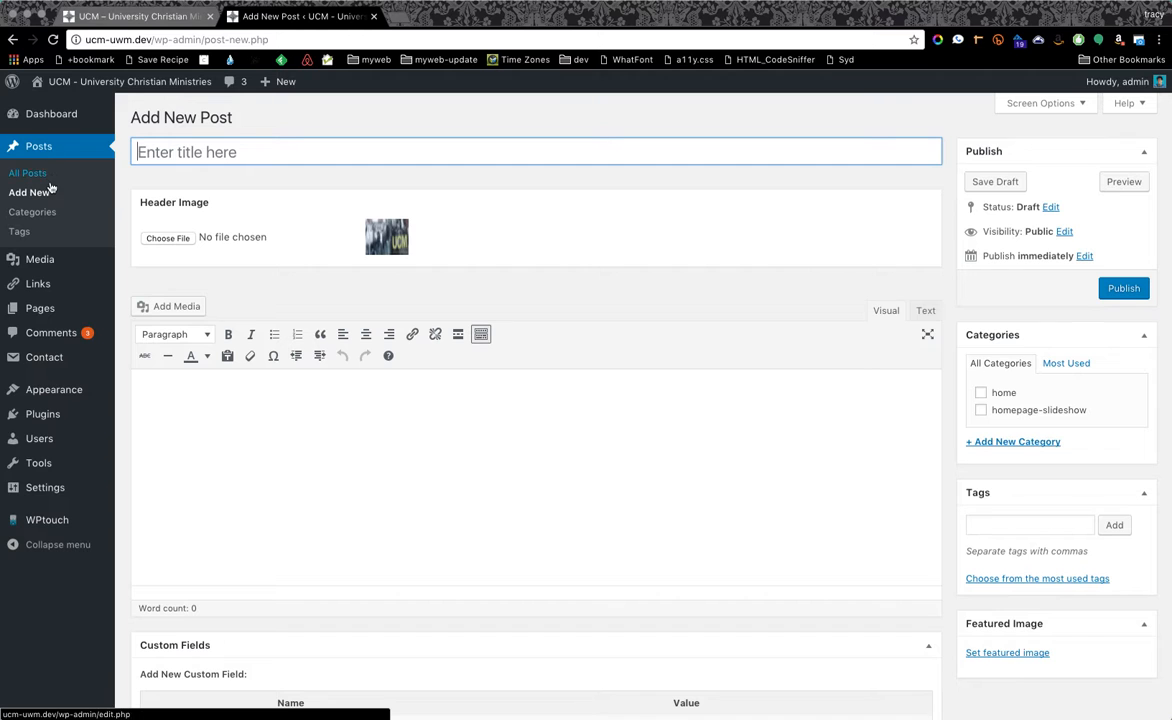
{"action": "left_click", "coordinate": [241, 158]}
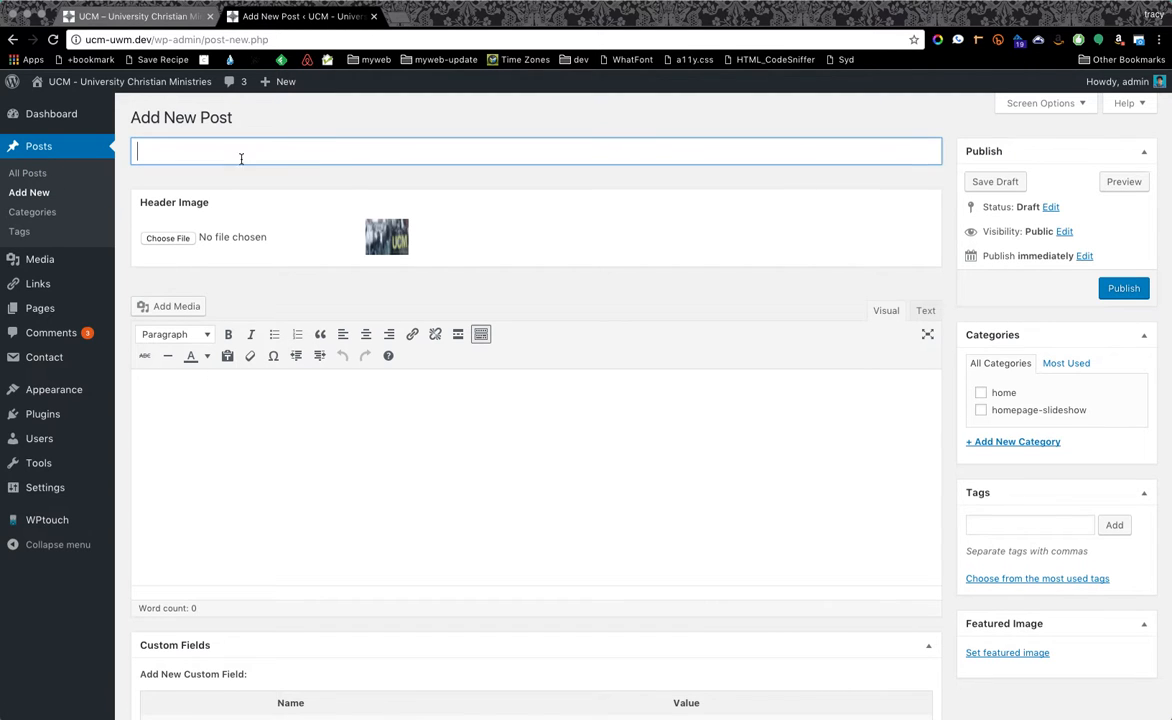
{"action": "left_click", "coordinate": [103, 14]}
{"action": "left_click_drag", "start_coordinate": [494, 617], "coordinate": [612, 617]}
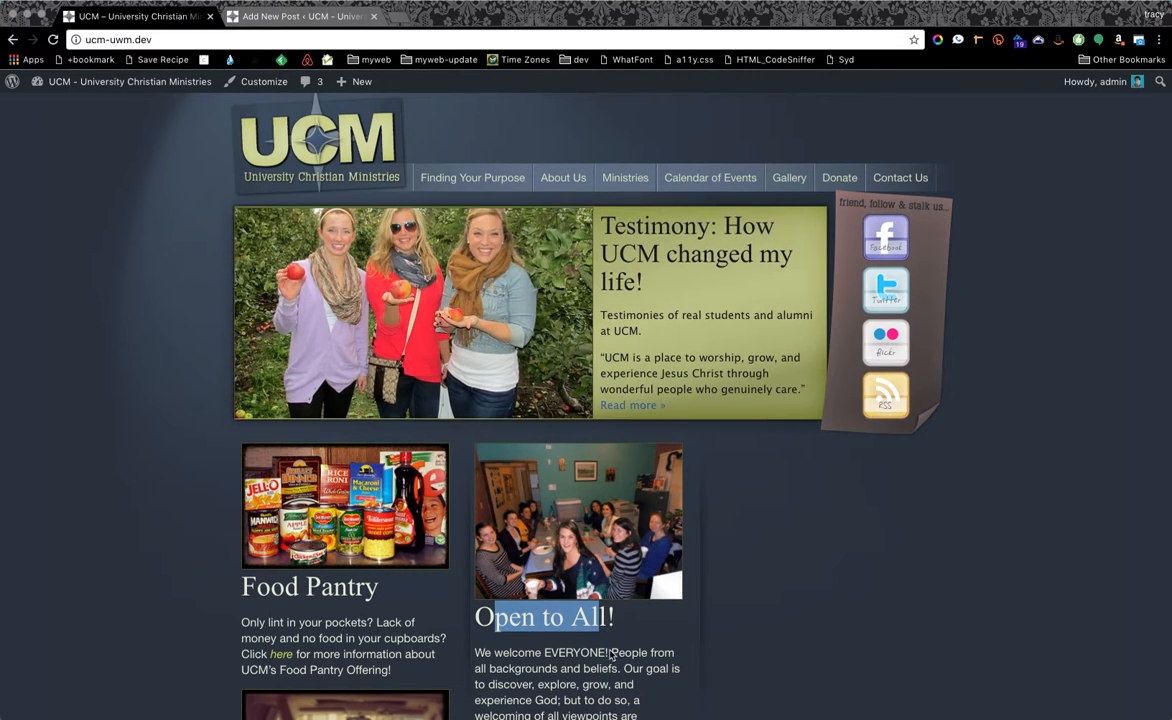
{"action": "scroll", "coordinate": [605, 645], "scroll_direction": "down", "scroll_amount": 3}
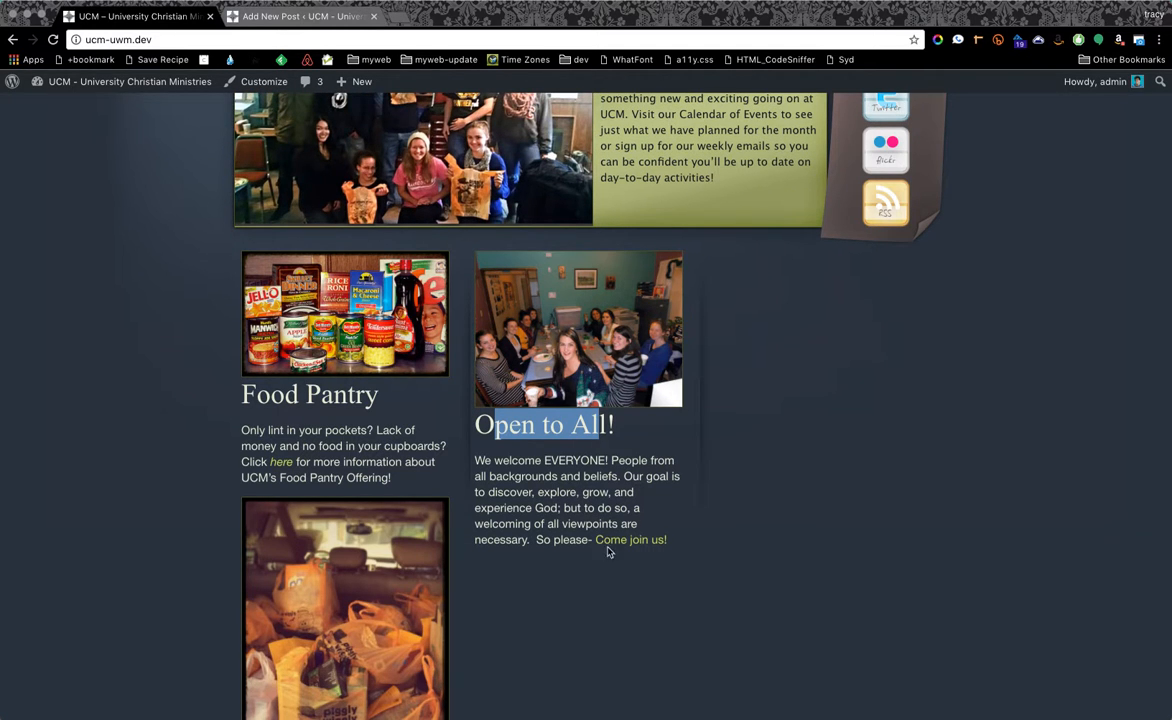
{"action": "left_click", "coordinate": [300, 16]}
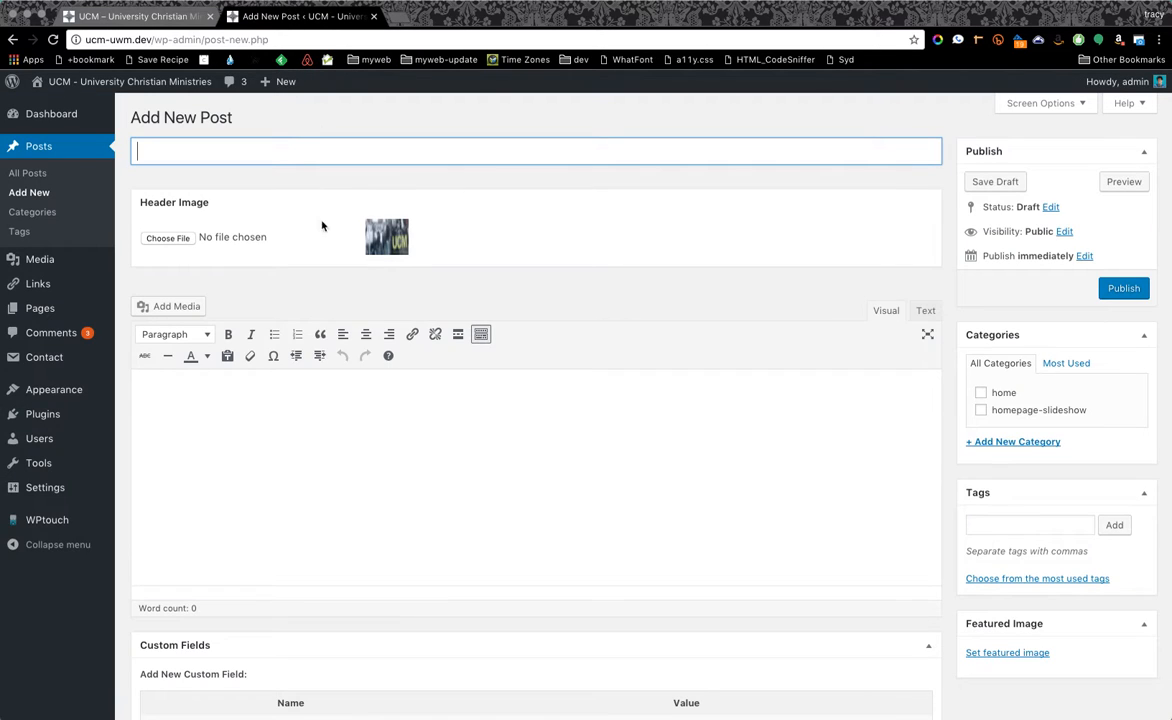
Look over the new post's body and settings, try the "homepage-slideshow" category, and assign the post to the "home" category only.
{"action": "left_click", "coordinate": [304, 532]}
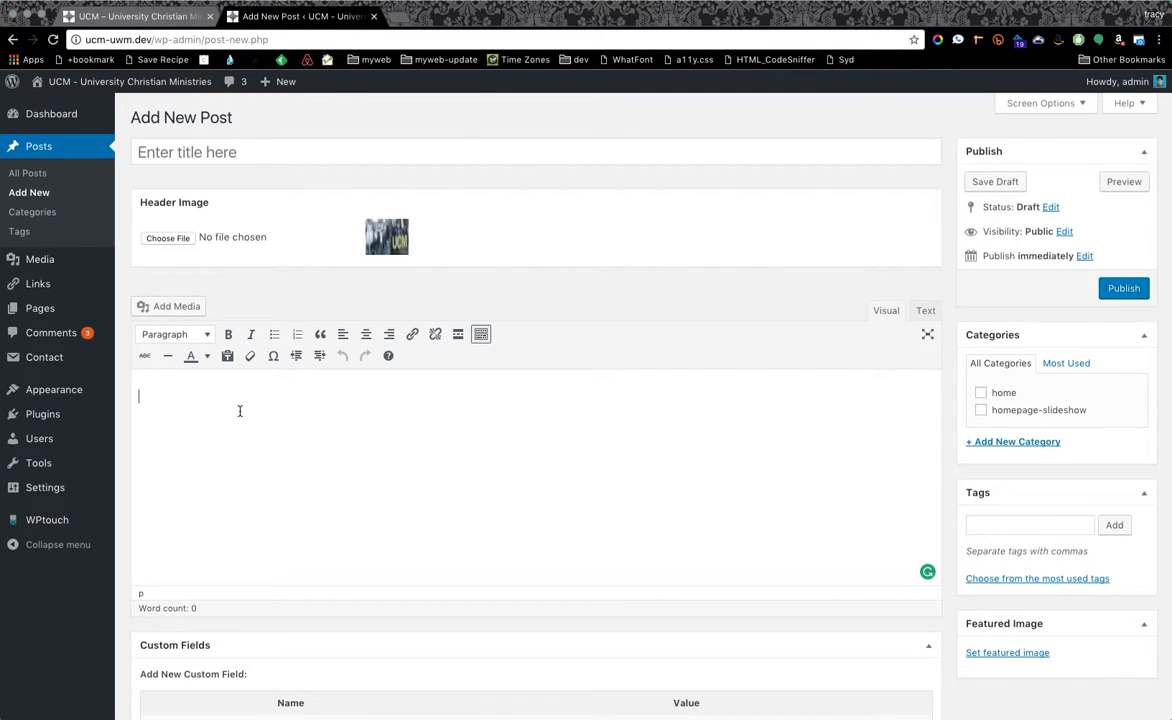
{"action": "scroll", "coordinate": [421, 426], "scroll_direction": "down", "scroll_amount": 2}
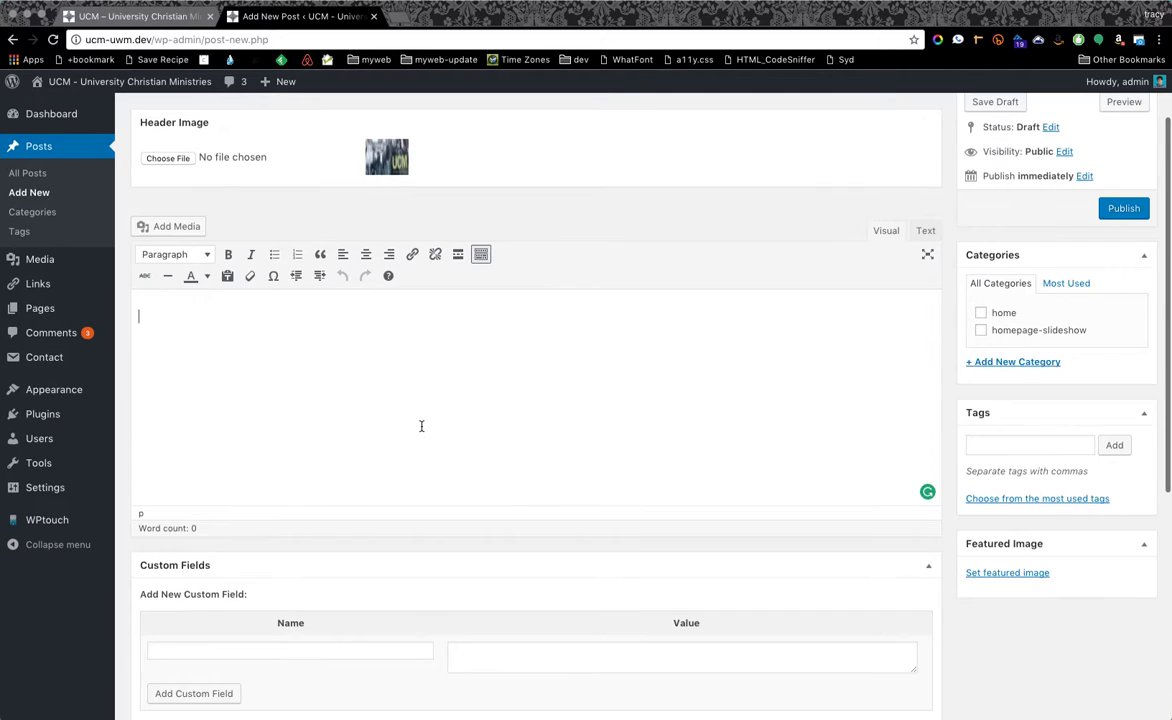
{"action": "scroll", "coordinate": [460, 452], "scroll_direction": "down", "scroll_amount": 3}
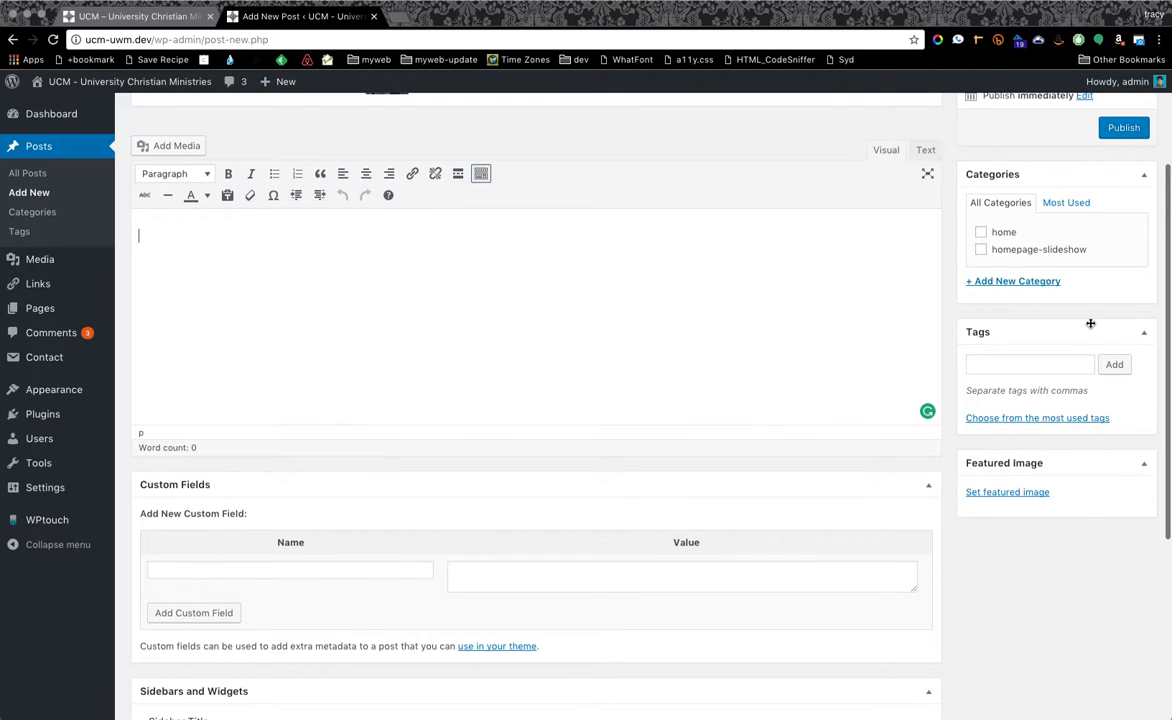
{"action": "scroll", "coordinate": [1000, 235], "scroll_direction": "up", "scroll_amount": 3}
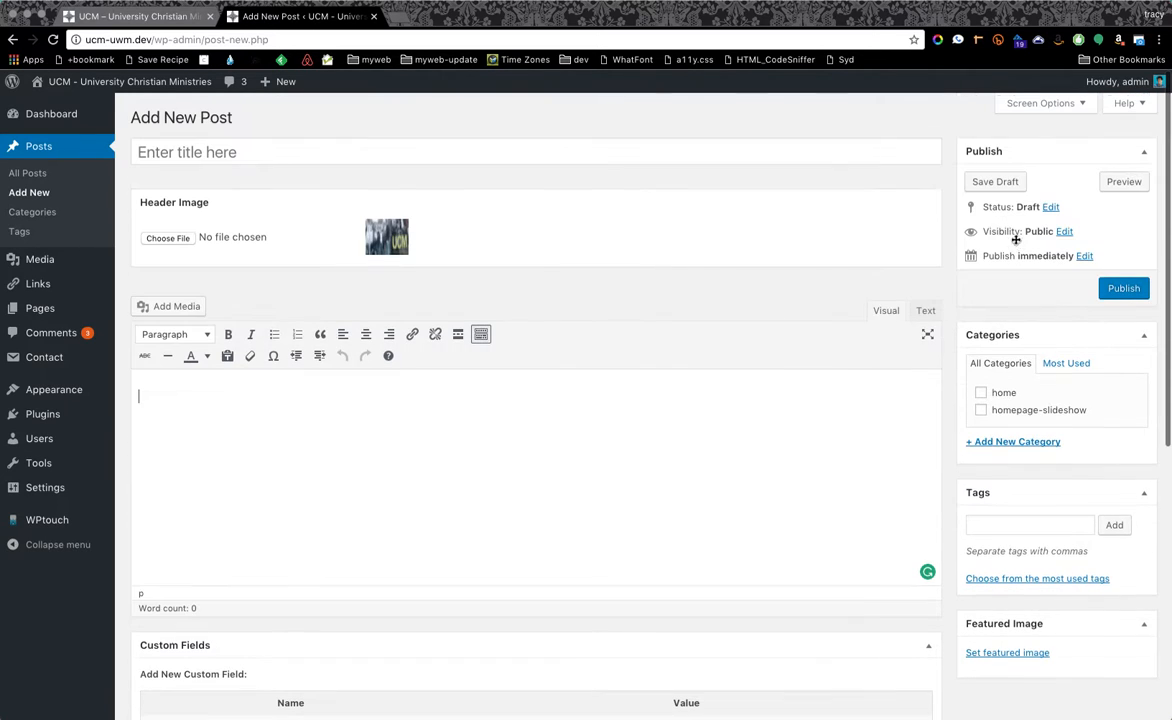
{"action": "left_click", "coordinate": [998, 396]}
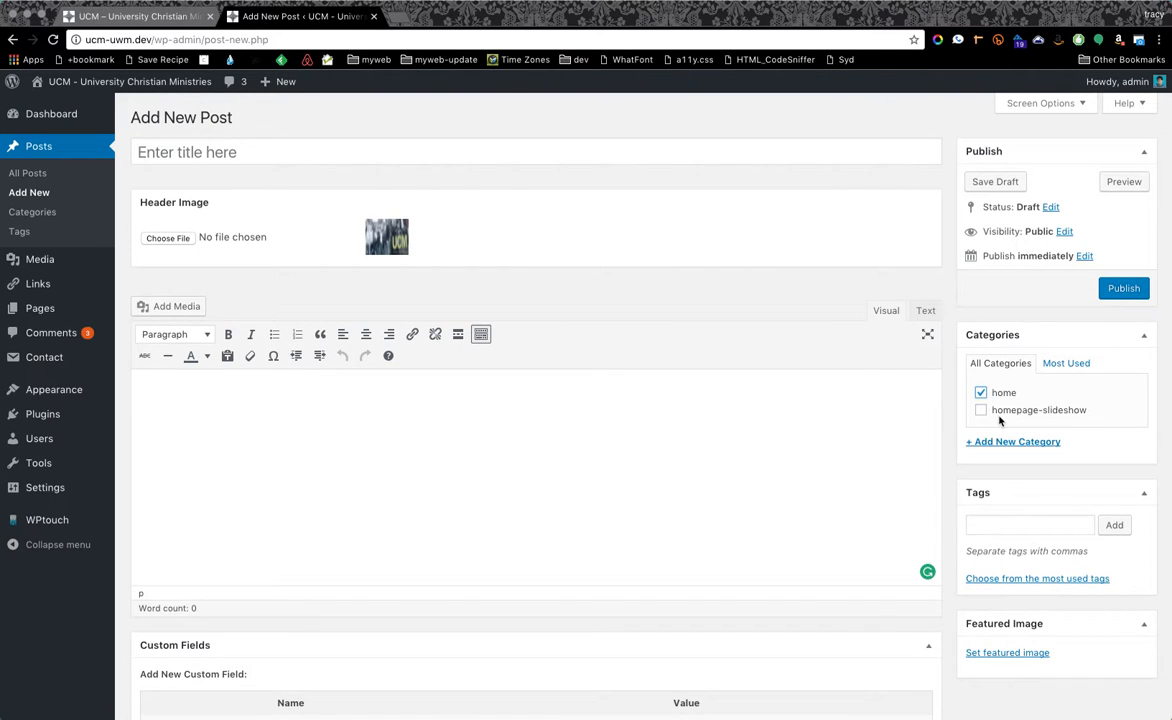
{"action": "left_click", "coordinate": [1000, 414]}
{"action": "left_click", "coordinate": [997, 411]}
{"action": "left_click", "coordinate": [999, 396]}
{"action": "left_click", "coordinate": [990, 412]}
{"action": "left_click", "coordinate": [985, 393]}
Return to the homepage and view the content blocks area where "home" category posts appear.
{"action": "scroll", "coordinate": [755, 529], "scroll_direction": "down", "scroll_amount": 1}
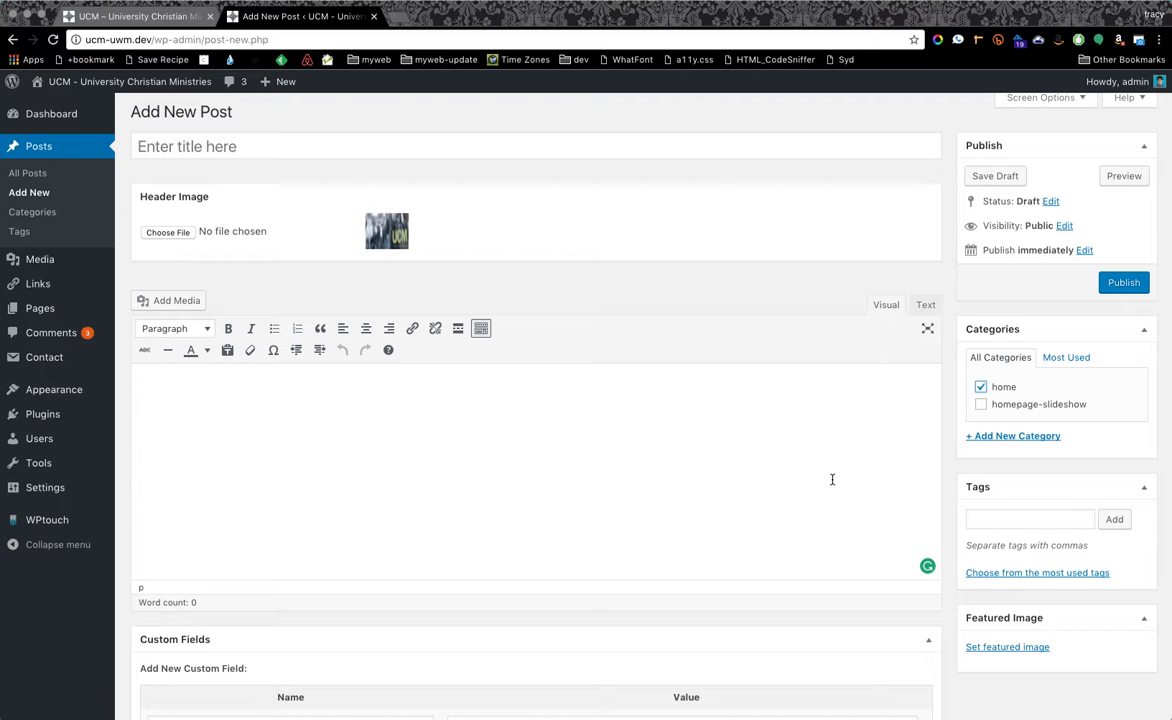
{"action": "left_click", "coordinate": [135, 16]}
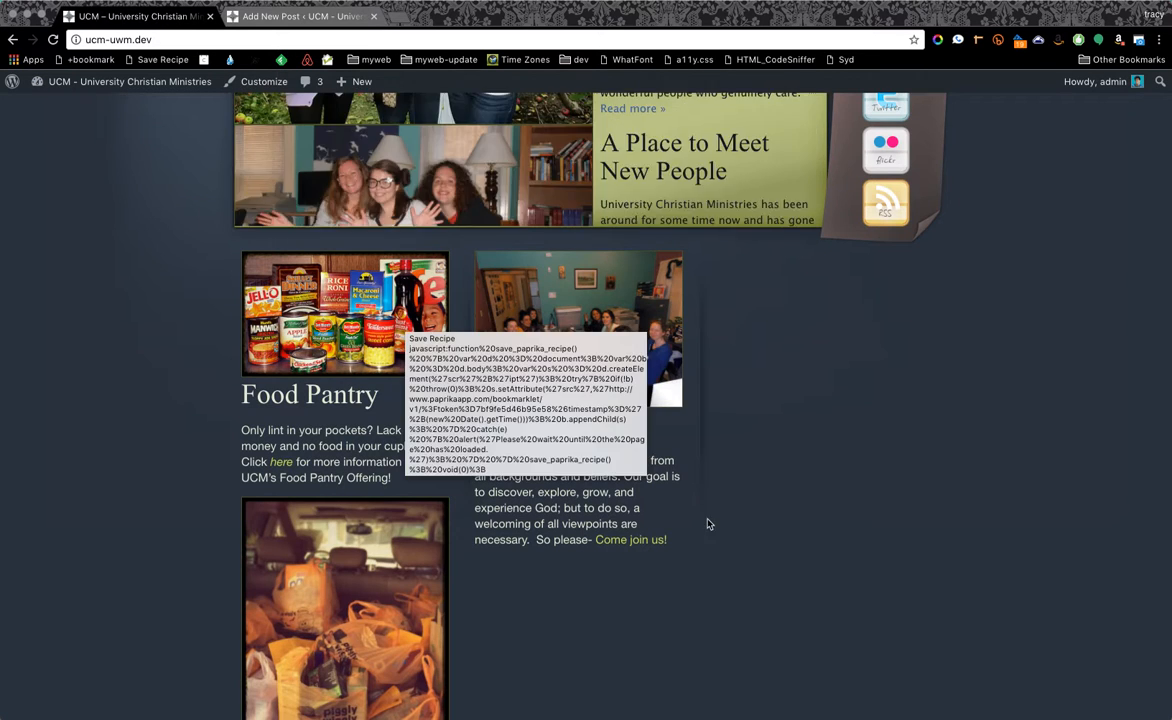